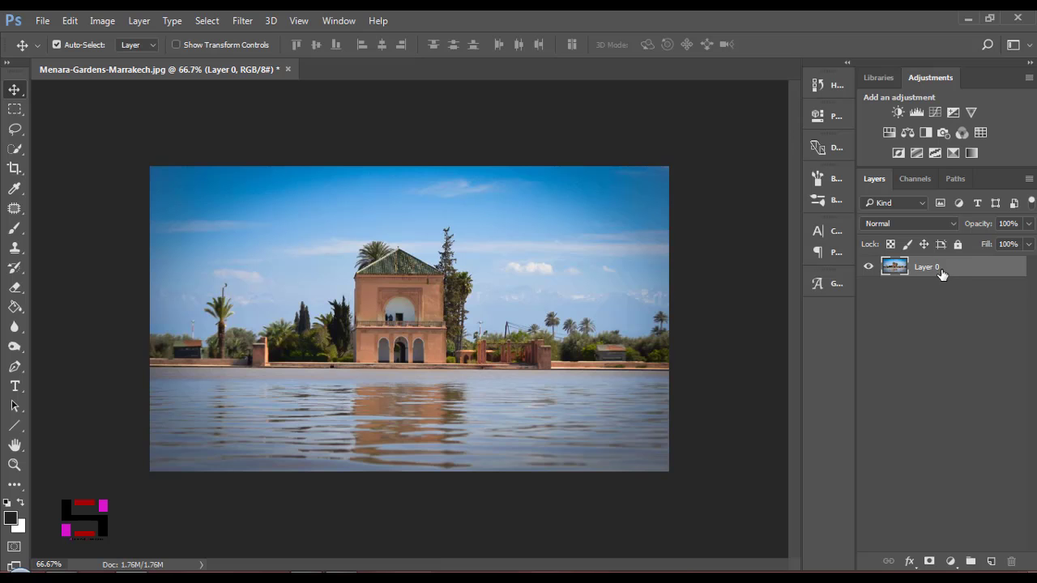
Duplicate Layer 0 of the Menara Gardens photo into Layer 0 copy
drag(937, 273, 991, 561)
Open the Camera Raw Filter on the Menara Gardens photo
click(243, 20)
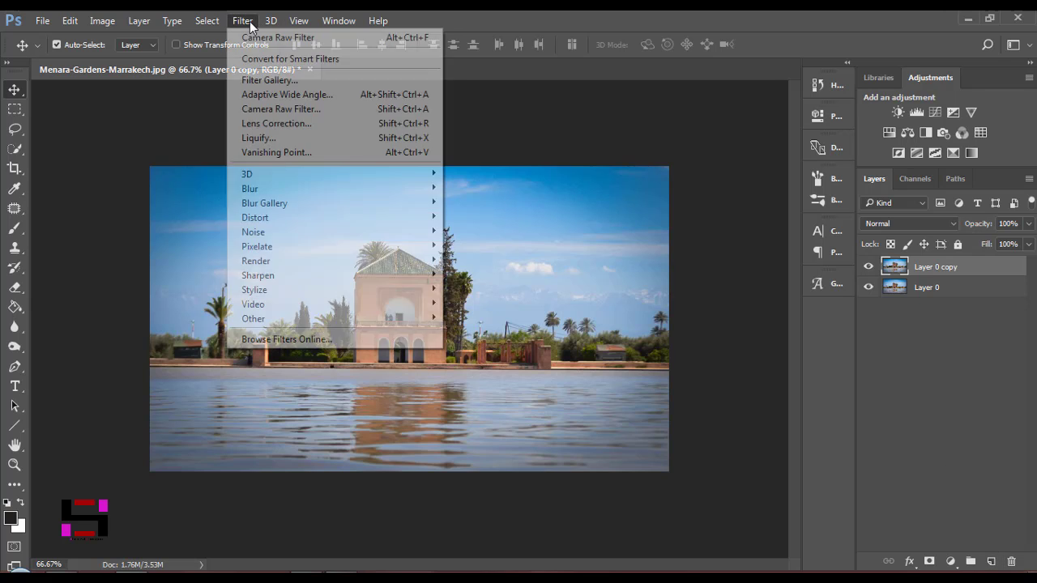
click(330, 116)
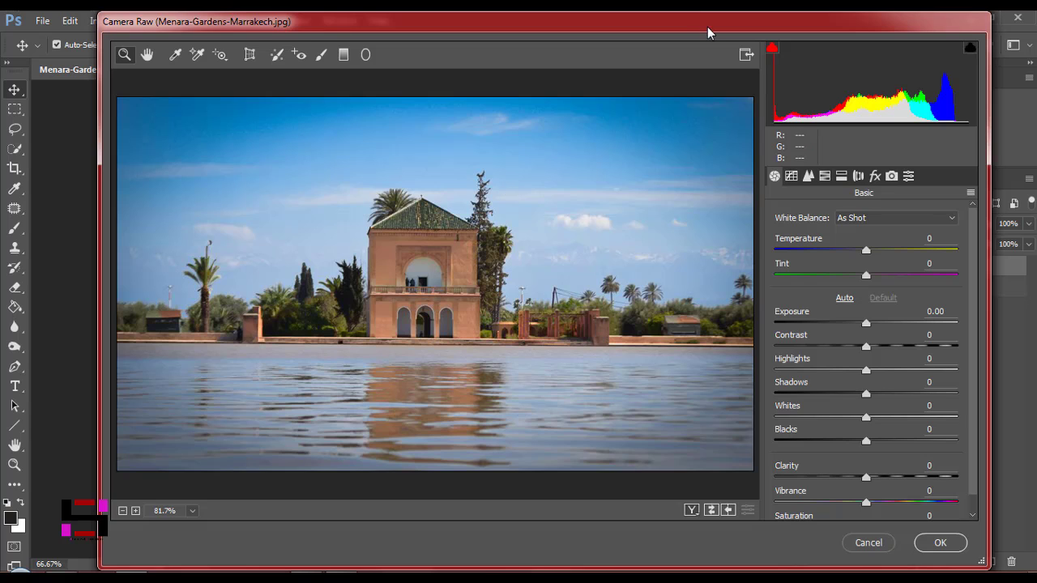
drag(707, 27, 663, 27)
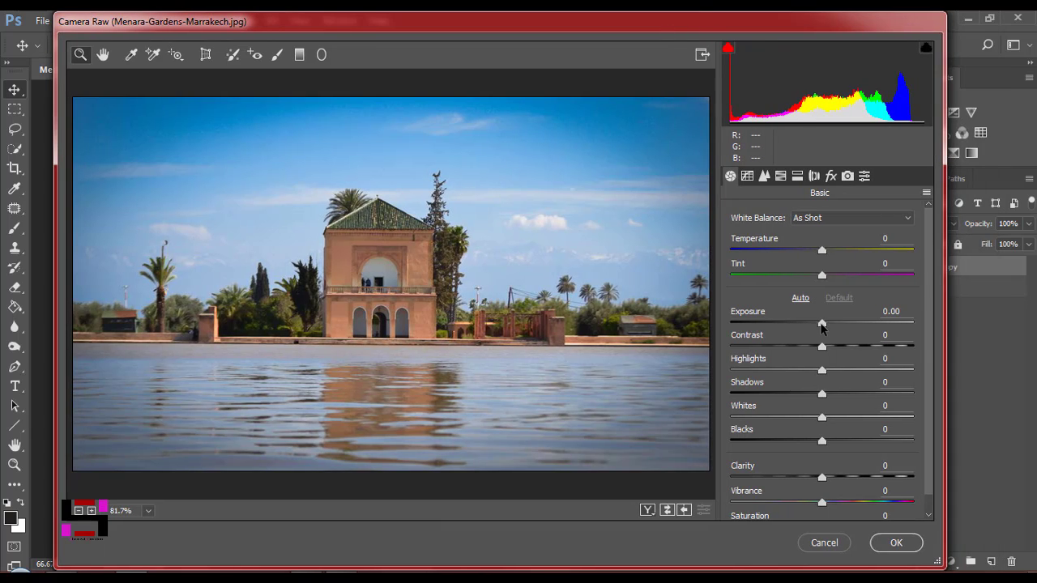
Grade with Temperature -21, Exposure -0.40, Highlights +29 and Whites +28
mouse_move(821, 322)
mouse_down()
mouse_move(803, 322)
mouse_move(852, 382)
mouse_move(831, 399)
mouse_move(829, 413)
mouse_move(852, 421)
mouse_move(831, 482)
mouse_up()
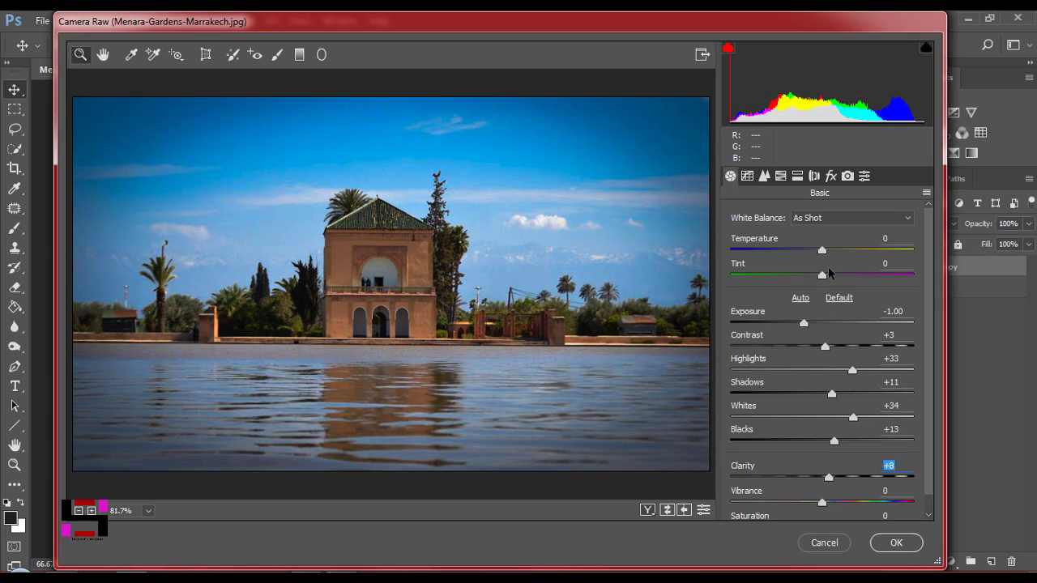
drag(822, 251, 801, 251)
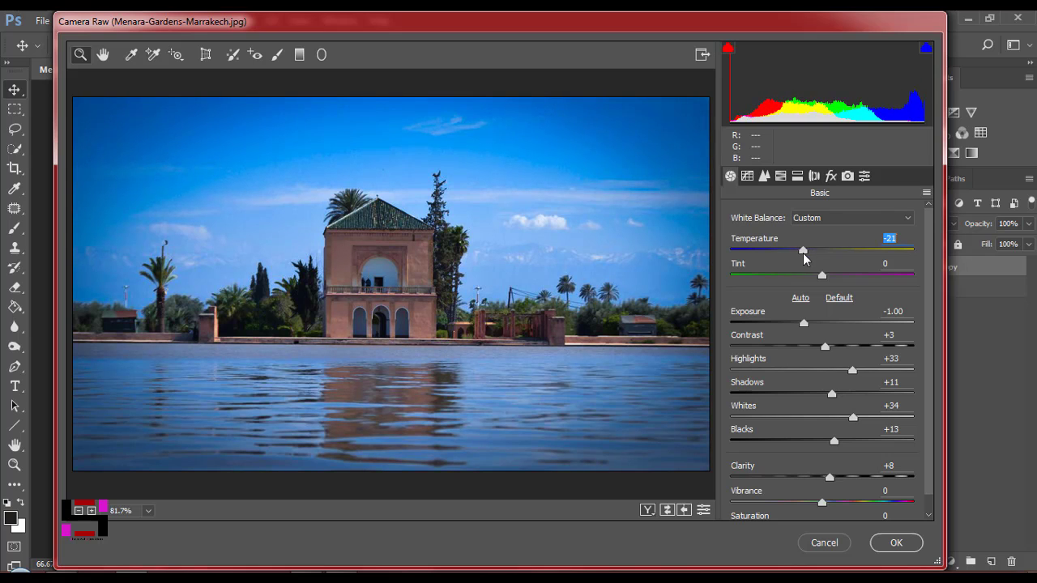
drag(803, 324, 814, 324)
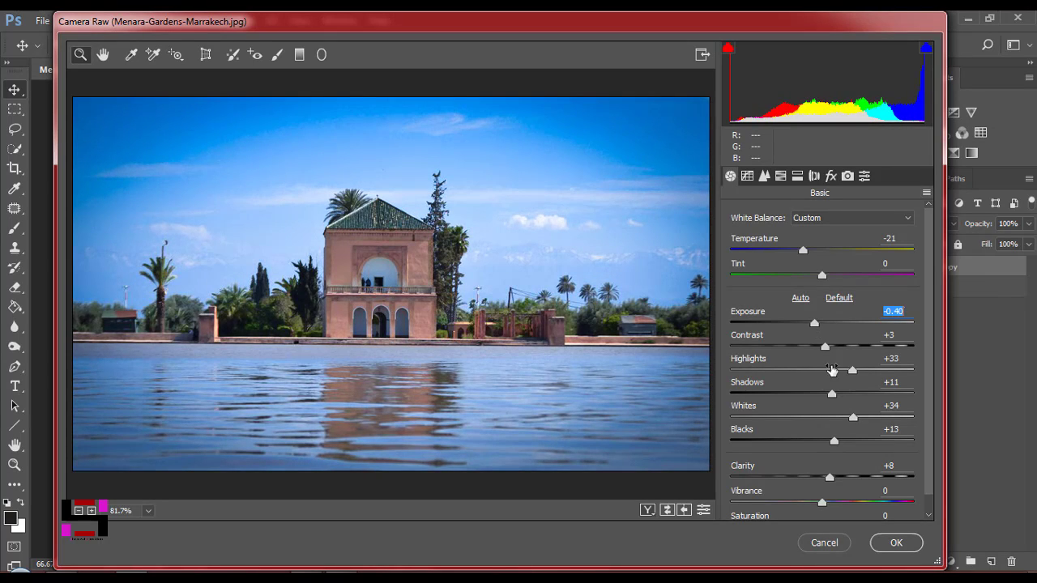
drag(846, 372, 847, 371)
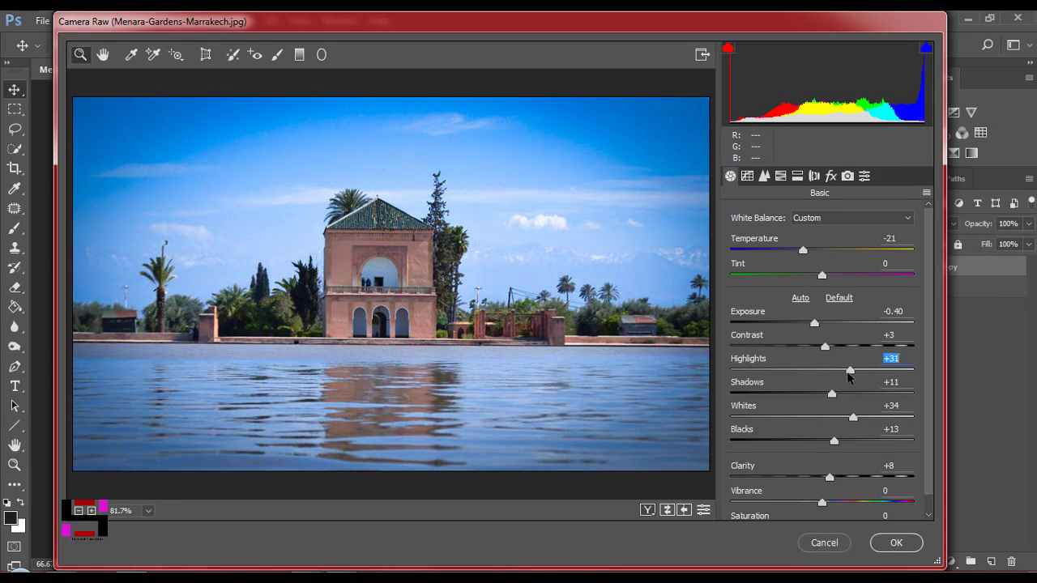
drag(853, 418, 849, 418)
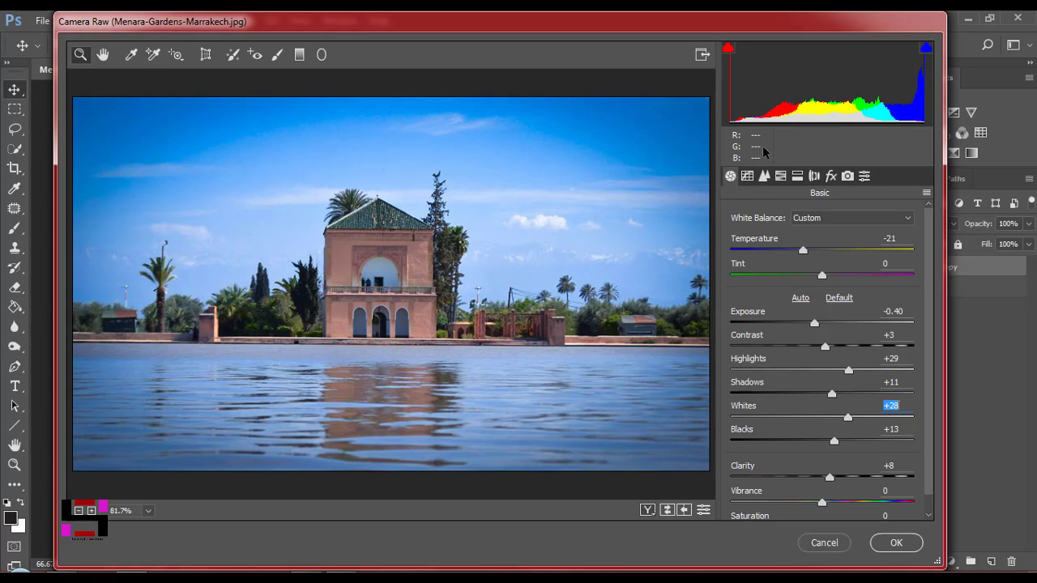
click(764, 175)
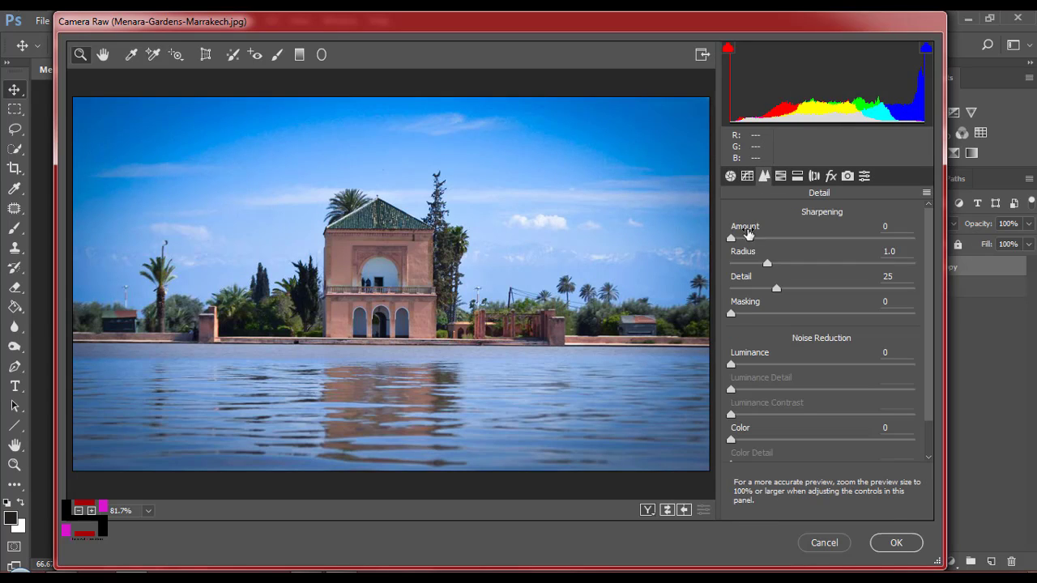
Set Camera Raw sharpening to Amount 35, Radius 1.3 and Detail 15
drag(730, 238, 763, 238)
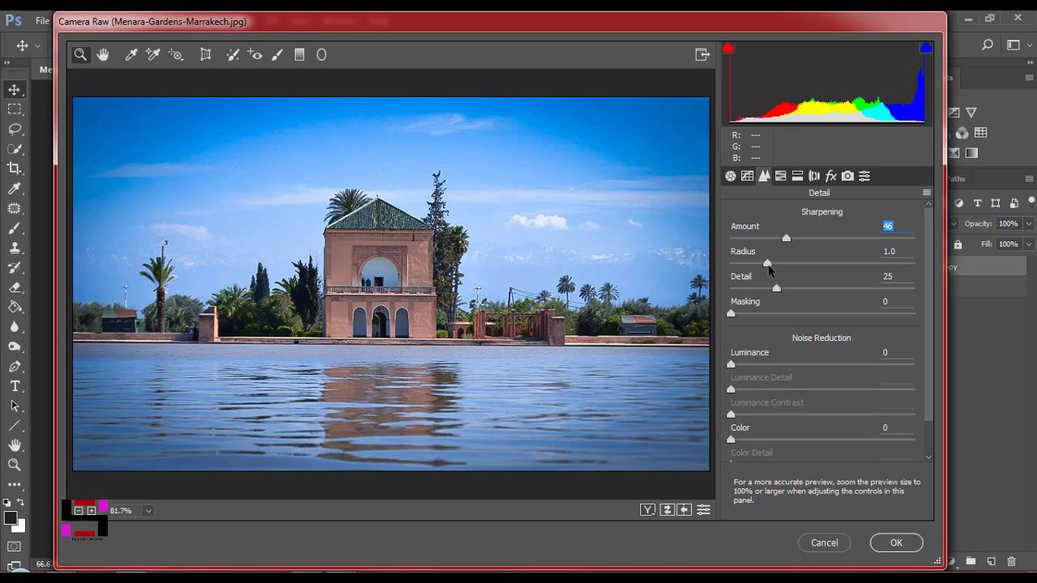
mouse_move(767, 265)
mouse_down()
mouse_move(797, 265)
mouse_move(758, 289)
mouse_move(779, 264)
mouse_move(800, 264)
mouse_move(790, 238)
mouse_up()
Calibrate: Shadows Tint +13, Red Hue -19, Green Hue +28/Saturation +37, Blue Hue +3
click(847, 176)
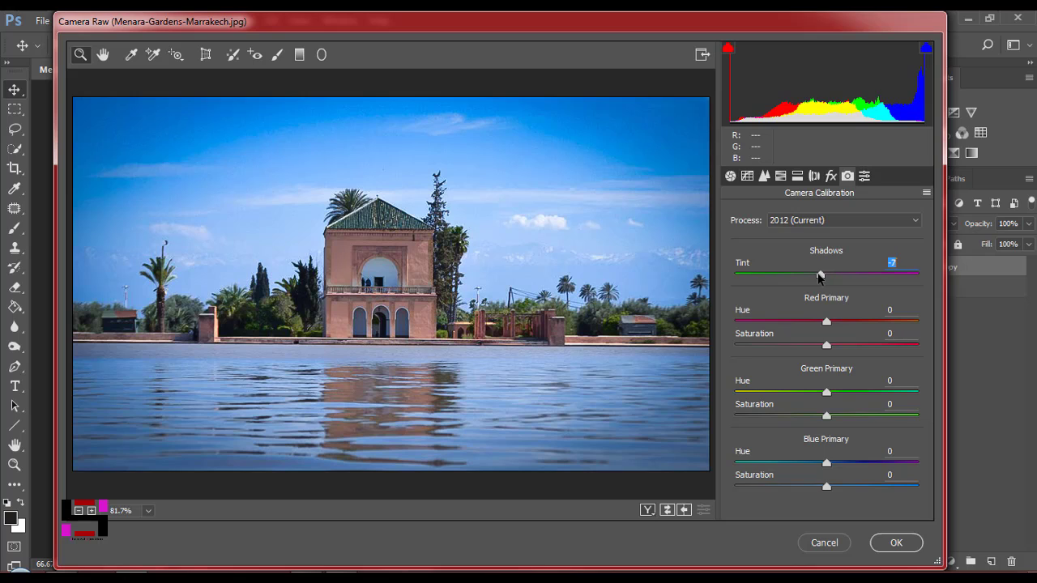
drag(839, 276, 835, 273)
drag(827, 322, 807, 326)
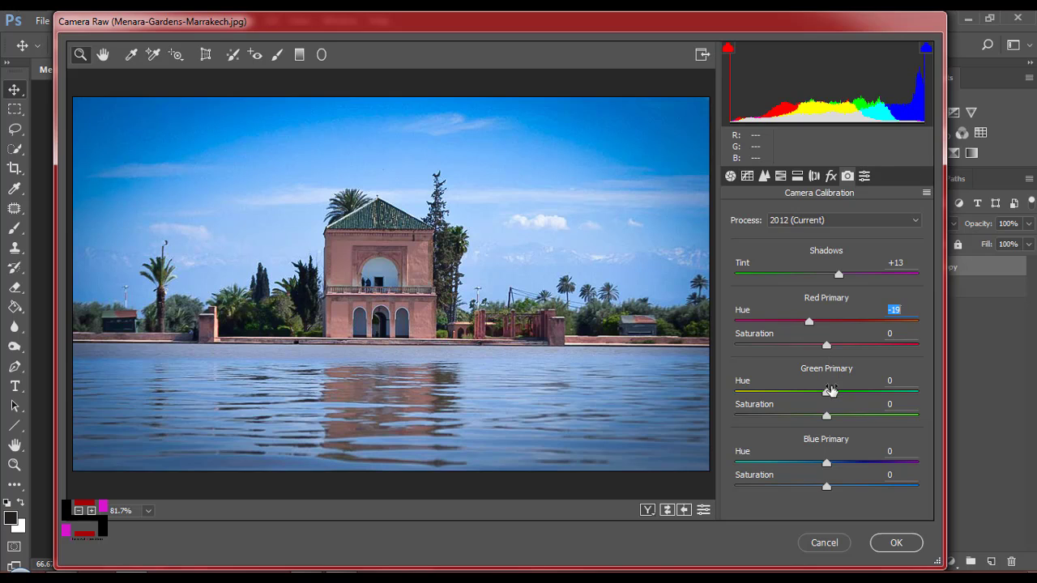
mouse_move(826, 395)
mouse_down()
mouse_move(860, 397)
mouse_move(821, 424)
mouse_move(860, 428)
mouse_up()
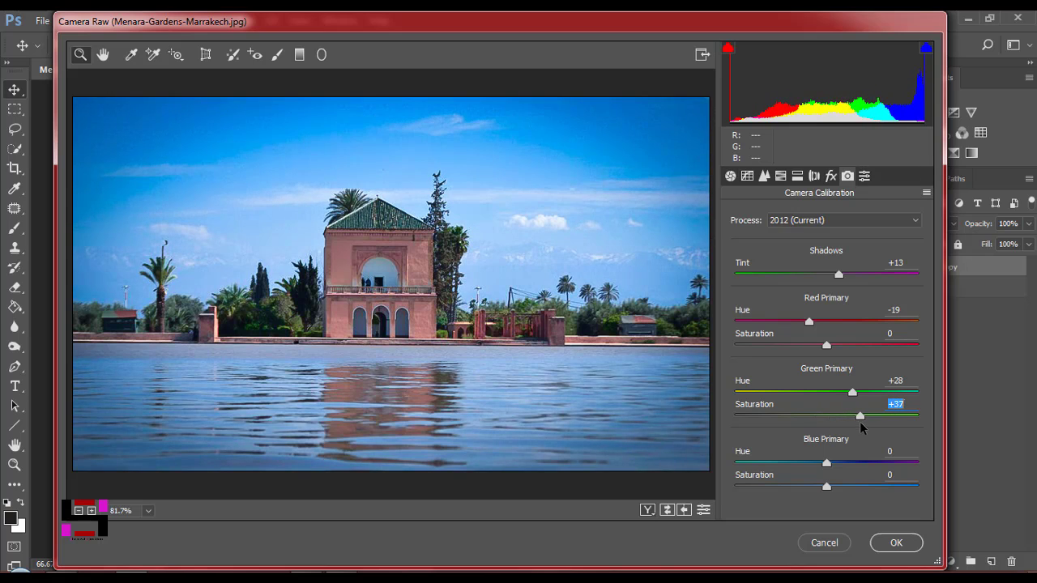
mouse_move(828, 466)
mouse_down()
mouse_move(842, 467)
mouse_move(826, 473)
mouse_move(833, 488)
mouse_move(820, 488)
mouse_up()
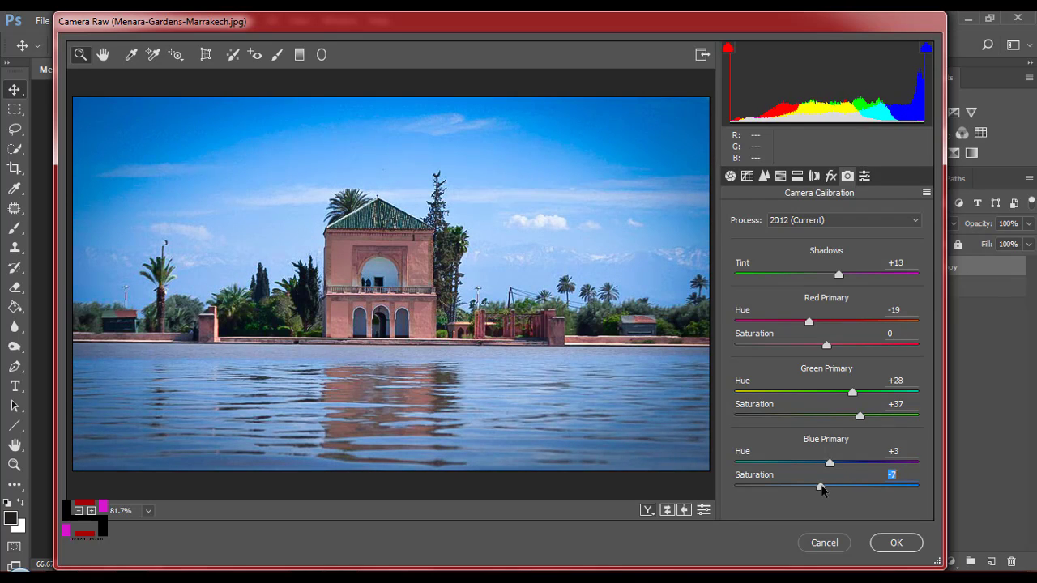
Apply the Camera Raw grade and compare before and after with undo/redo
click(895, 544)
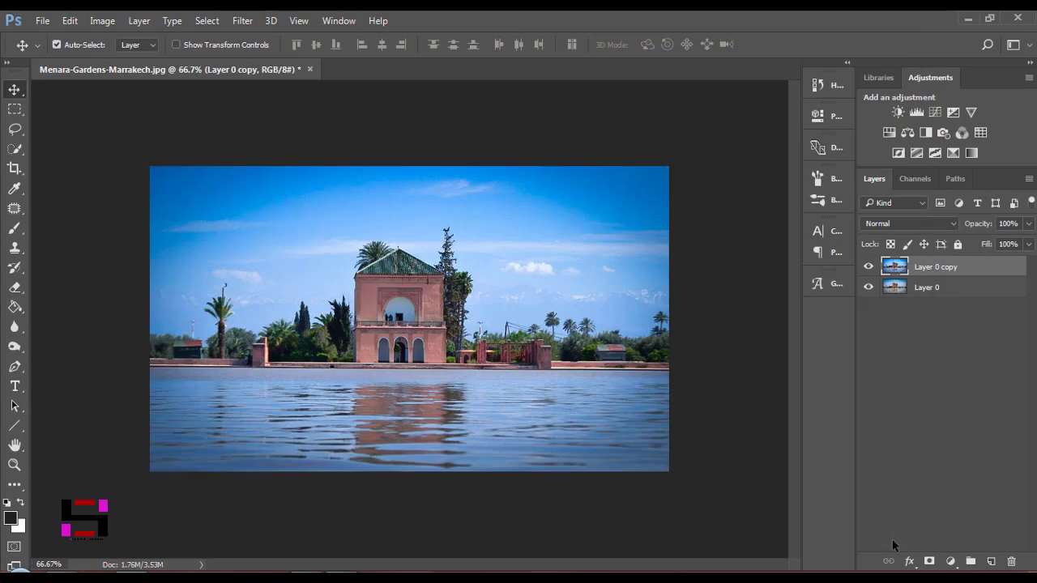
key(ctrl+z)
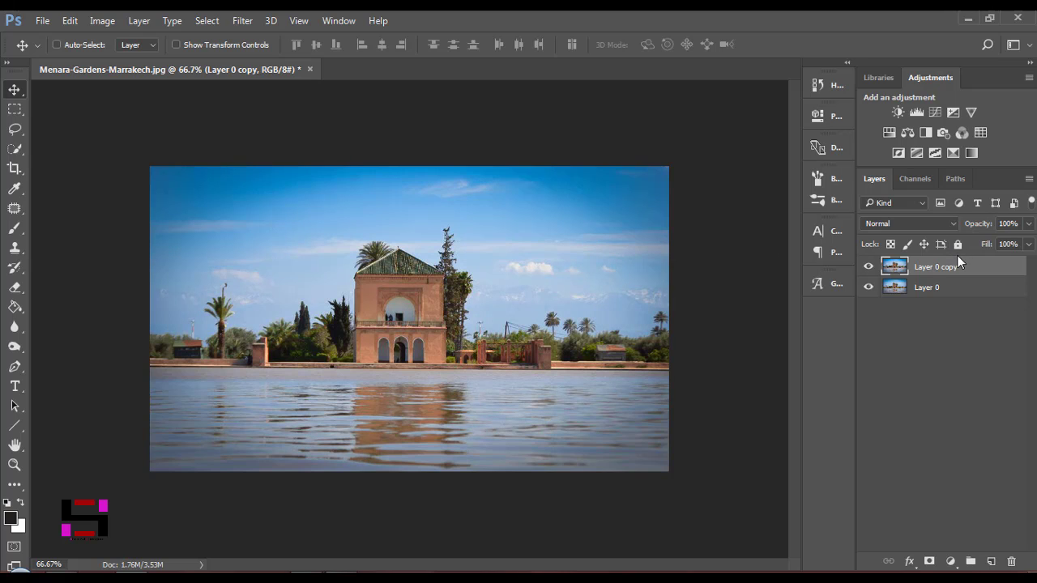
key(ctrl+z)
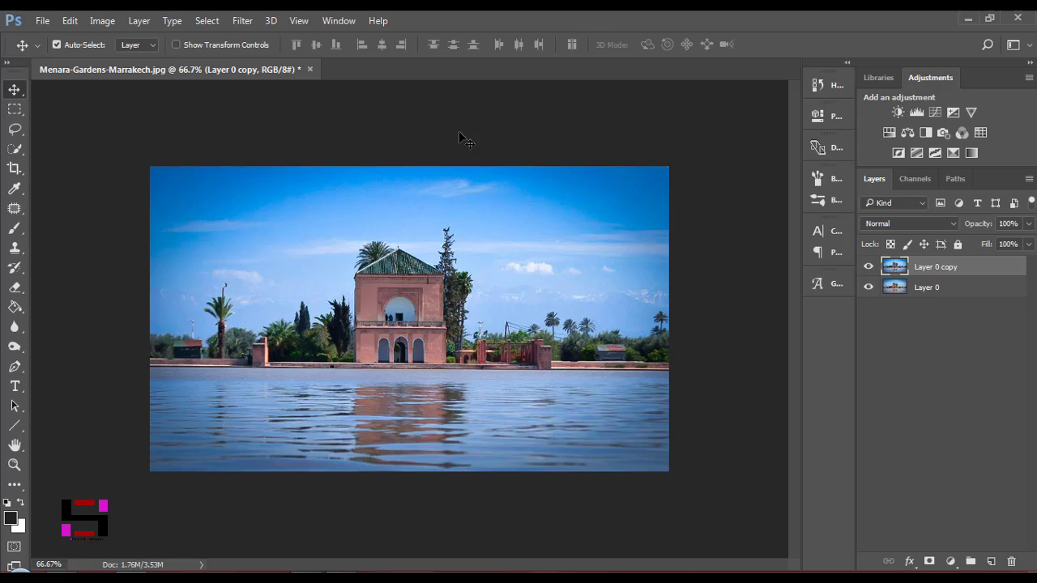
Place girlreading8a.jpg clouds as Layer 1 over the upper-left sky
click(42, 20)
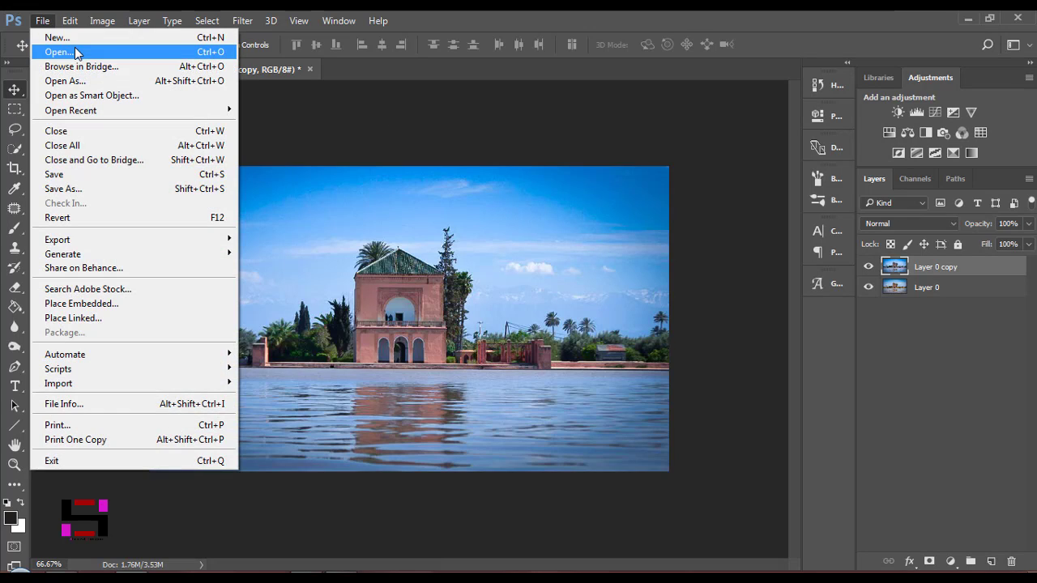
click(75, 53)
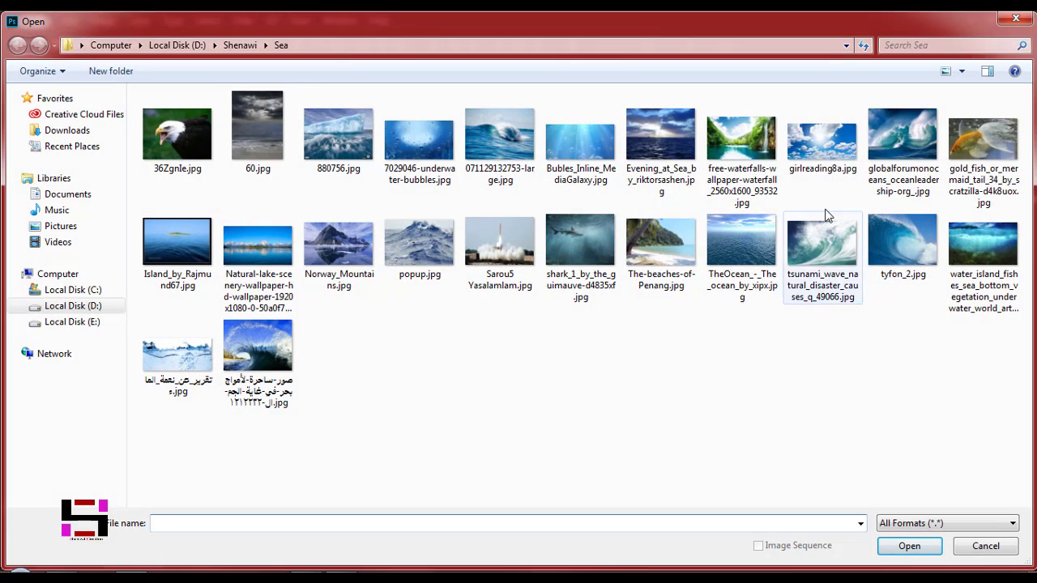
double_click(822, 144)
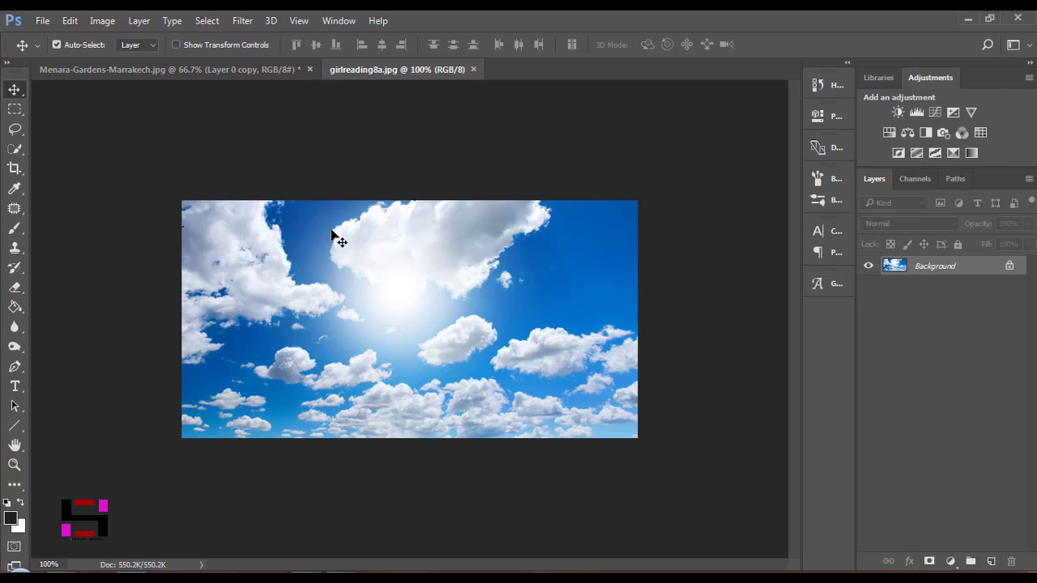
drag(332, 234, 390, 194)
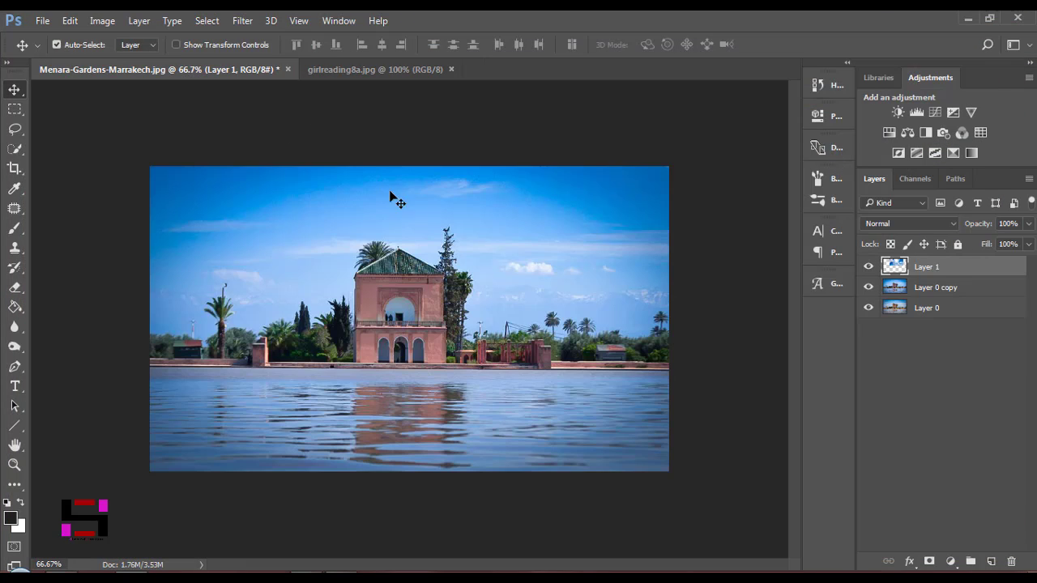
drag(360, 231, 250, 224)
Scale the clouds across the sky to the waterline and set Layer 1 opacity to 55%
click(176, 44)
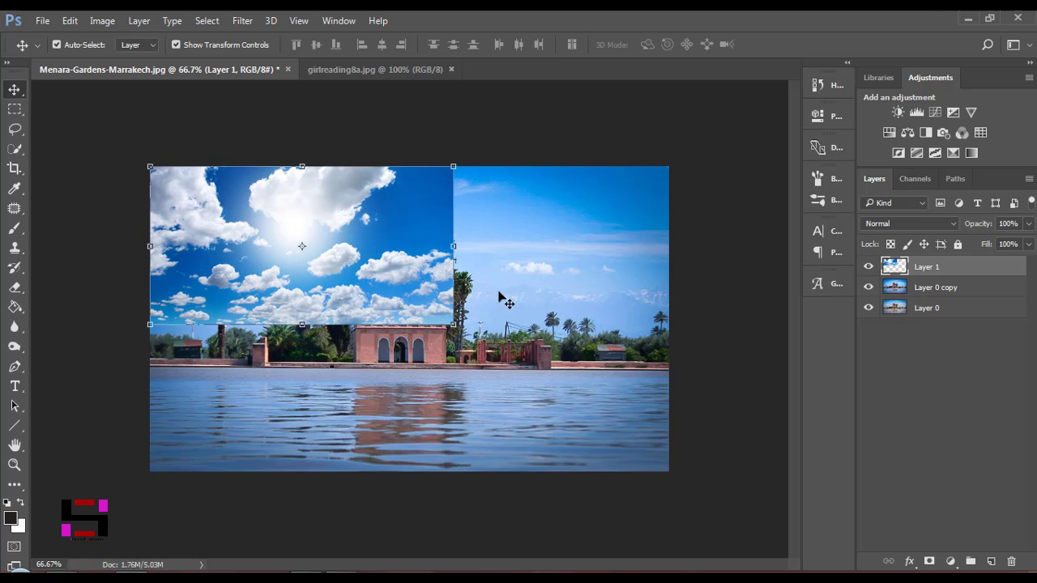
mouse_move(451, 325)
mouse_down()
mouse_move(666, 384)
mouse_move(667, 402)
mouse_up()
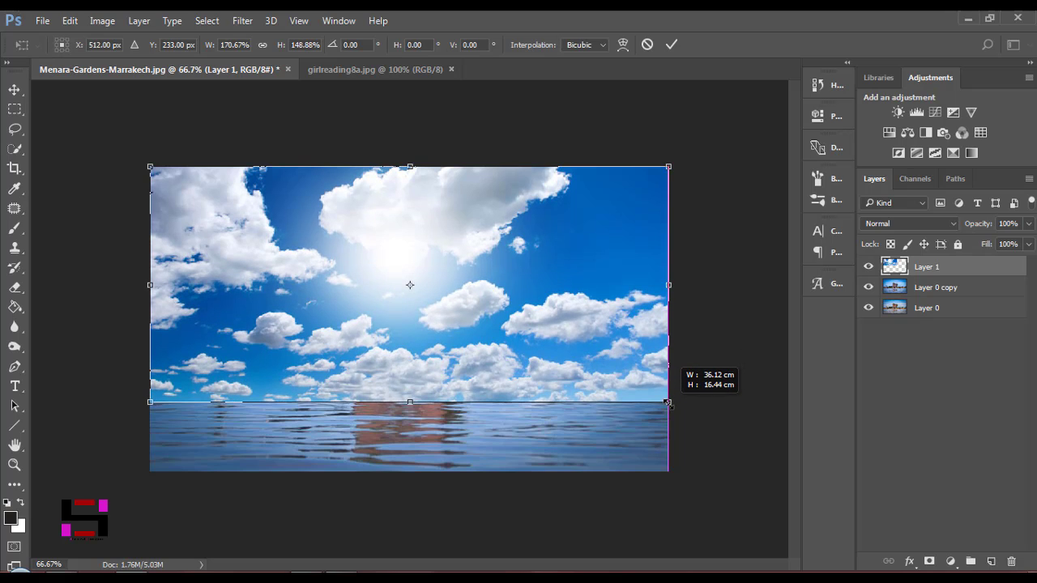
key(Return)
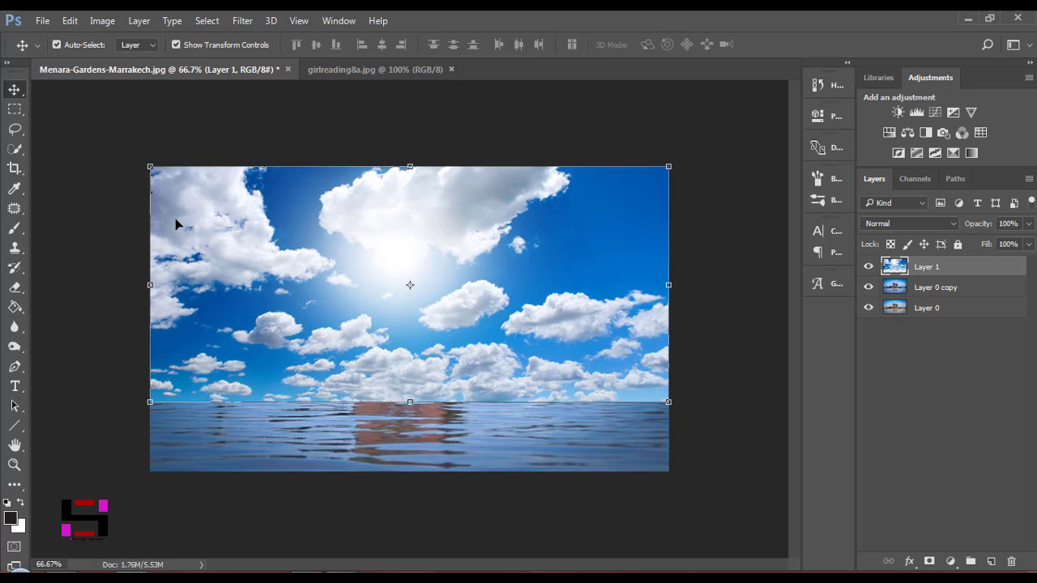
drag(986, 228, 976, 229)
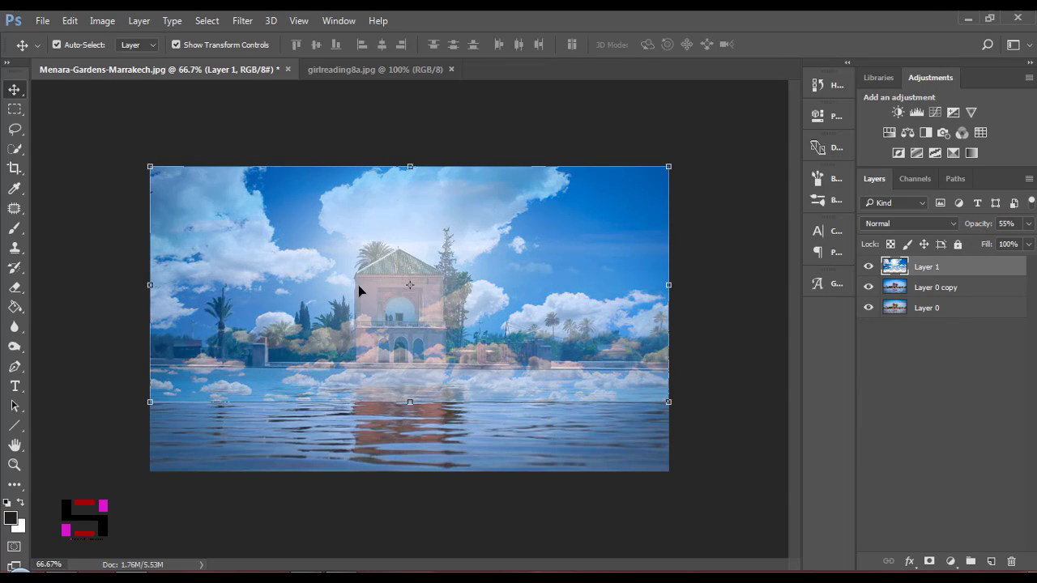
Erase the cloud overlay from the lake with a 100% opacity Eraser
click(18, 287)
click(73, 42)
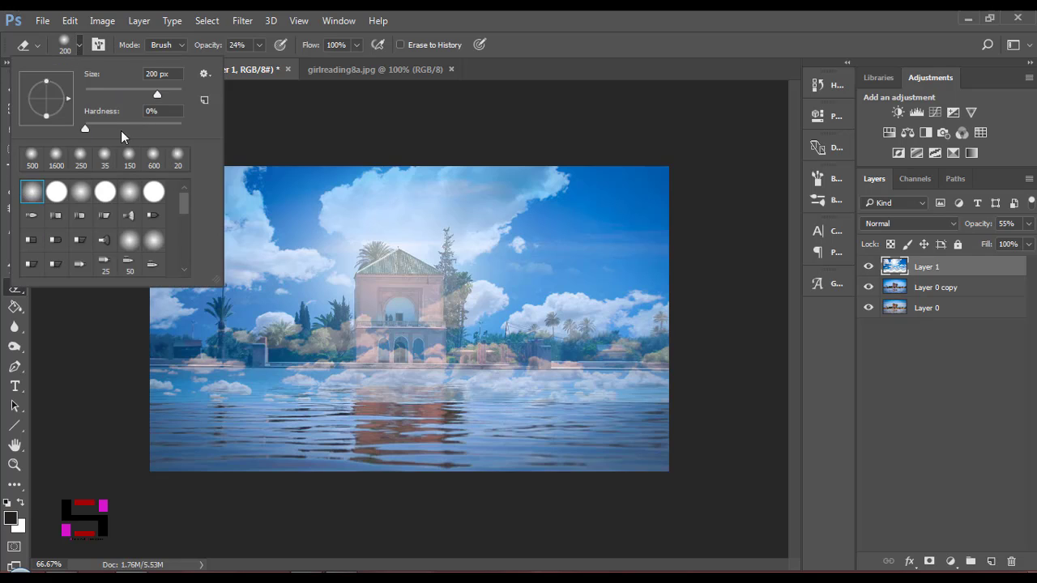
click(374, 363)
click(386, 406)
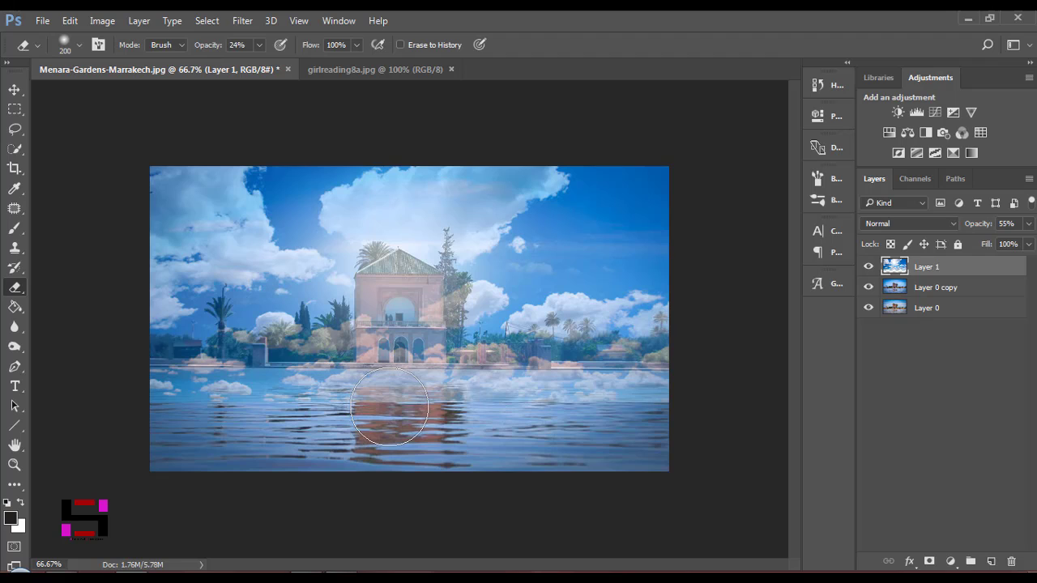
drag(203, 49, 275, 47)
mouse_move(675, 385)
mouse_down()
mouse_move(165, 398)
mouse_move(643, 364)
mouse_move(648, 375)
mouse_up()
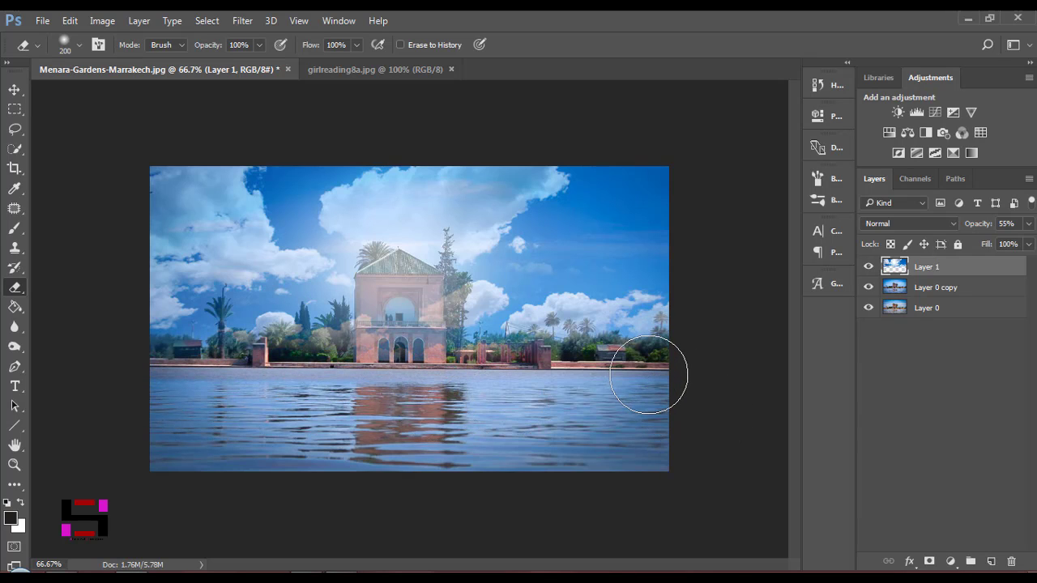
With a smaller brush, erase clouds from the horizon buildings, walls and trees
key(bracketleft)
key(bracketleft)
key(bracketleft)
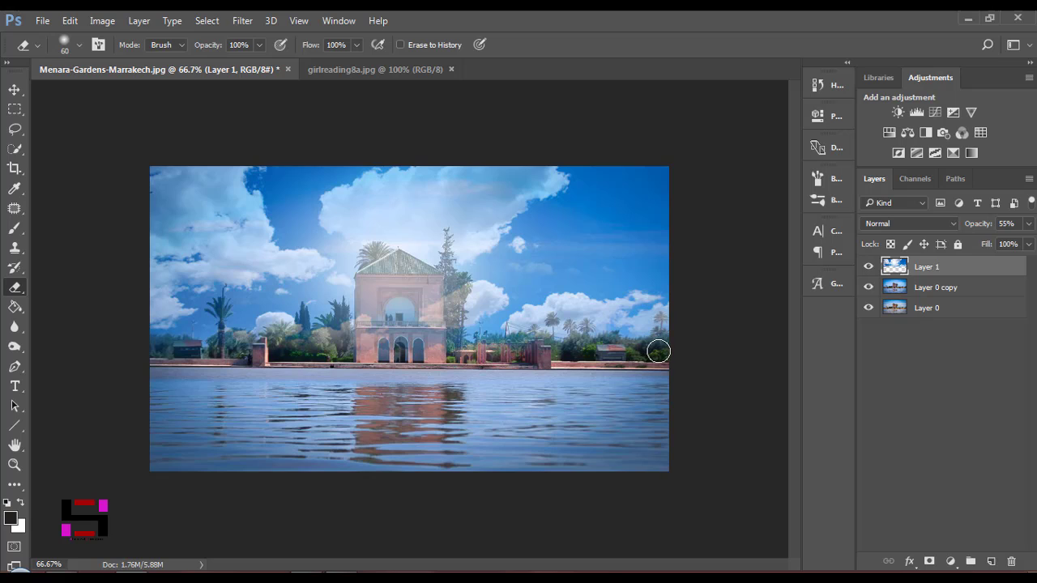
drag(639, 359, 601, 354)
mouse_move(533, 348)
mouse_down()
mouse_move(448, 356)
mouse_move(454, 285)
mouse_move(413, 270)
mouse_move(426, 312)
mouse_move(417, 344)
mouse_move(396, 266)
mouse_move(375, 253)
mouse_move(371, 304)
mouse_move(385, 279)
mouse_move(388, 340)
mouse_move(364, 334)
mouse_move(357, 310)
mouse_move(342, 347)
mouse_move(336, 320)
mouse_move(332, 354)
mouse_move(298, 318)
mouse_move(268, 344)
mouse_move(214, 336)
mouse_move(198, 357)
mouse_move(139, 352)
mouse_up()
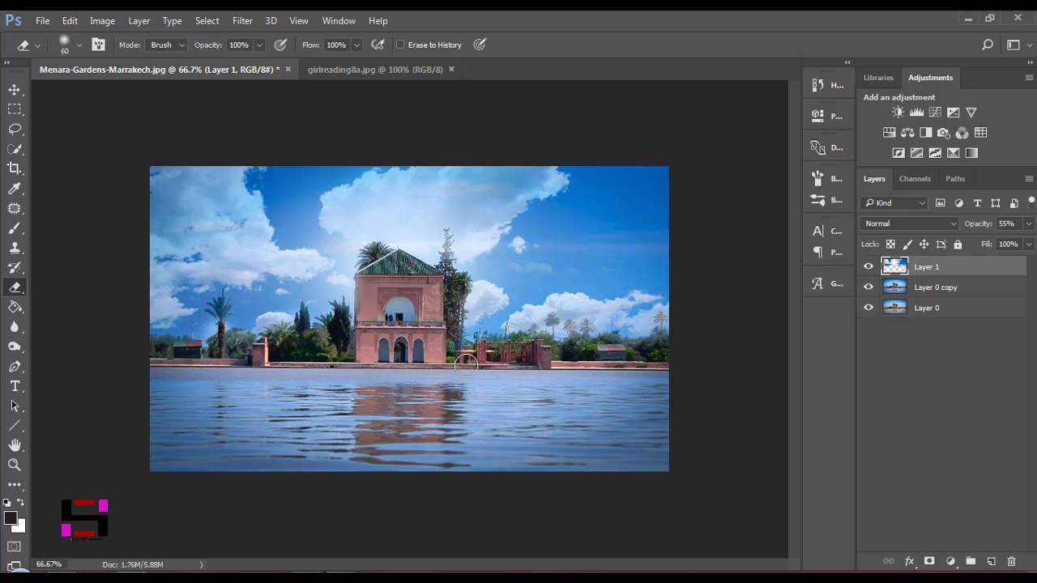
Toggle Layer 1 visibility to compare, then lower the Eraser opacity
click(869, 268)
click(870, 267)
click(869, 267)
click(869, 267)
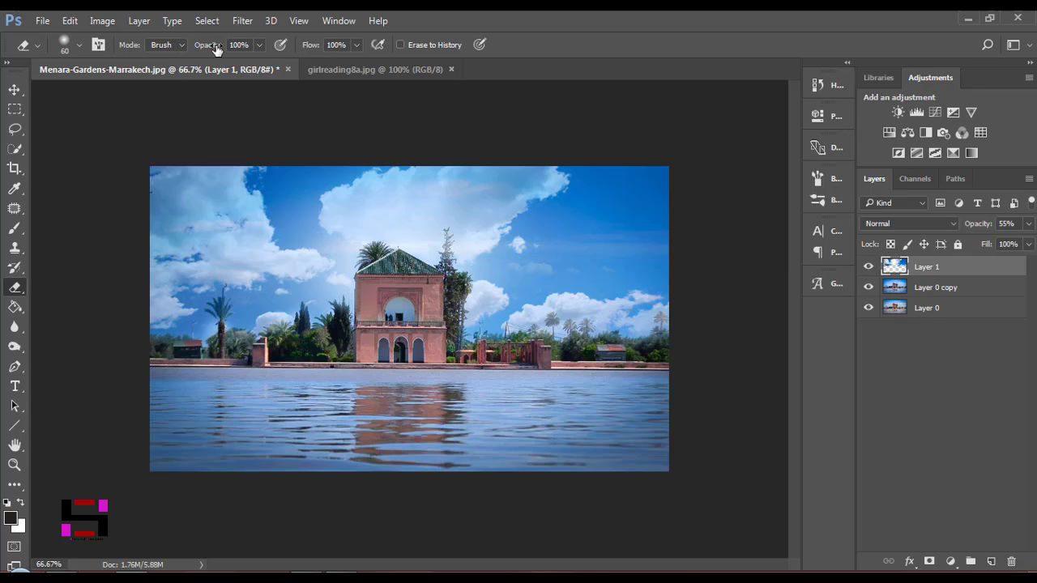
drag(215, 50, 179, 51)
Erase clouds over the palm trees, pavilion and tree line at 30% opacity, 175 px
key(Return)
key(bracketright)
key(bracketright)
key(bracketright)
mouse_move(585, 344)
mouse_down()
mouse_move(650, 346)
mouse_move(509, 344)
mouse_up()
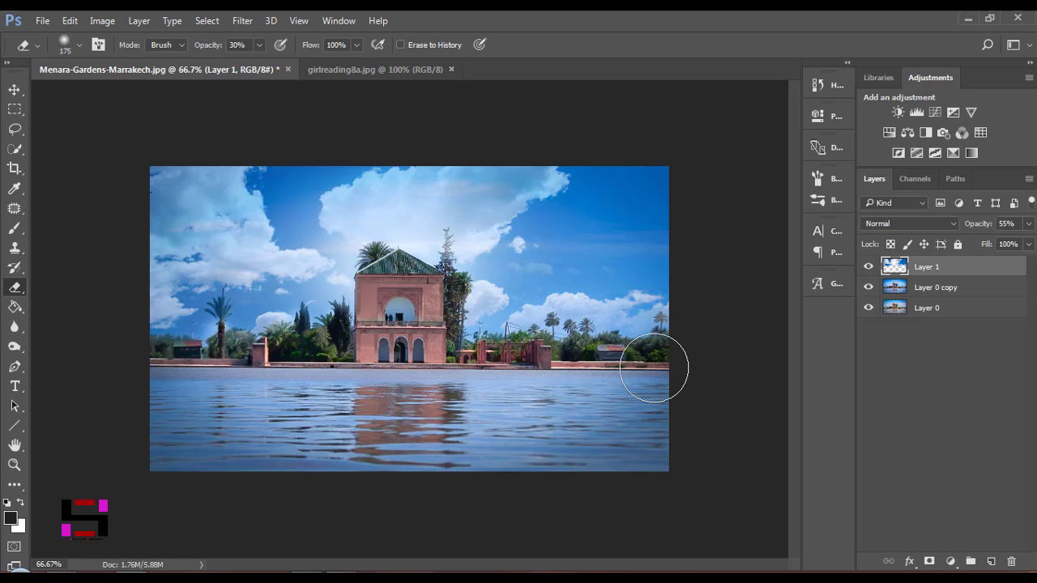
mouse_move(400, 322)
mouse_down()
mouse_move(447, 265)
mouse_move(312, 350)
mouse_move(186, 346)
mouse_up()
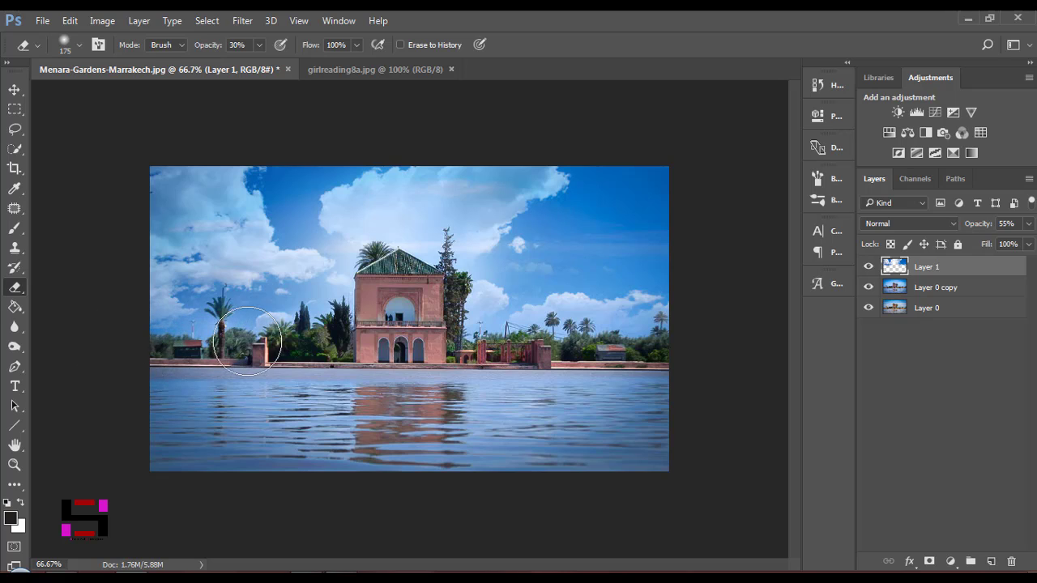
mouse_move(273, 346)
mouse_down()
mouse_move(274, 288)
mouse_move(439, 308)
mouse_move(548, 354)
mouse_move(353, 375)
mouse_move(186, 357)
mouse_move(284, 199)
mouse_move(273, 173)
mouse_up()
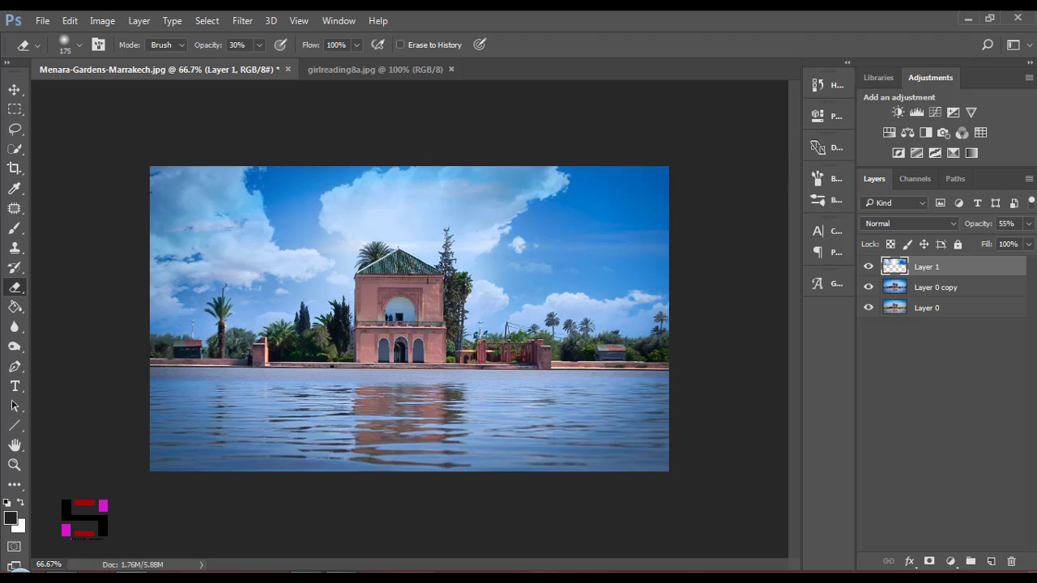
Set Layer 1 to 100% opacity and erase cloud patches in the sky
drag(976, 231, 1030, 225)
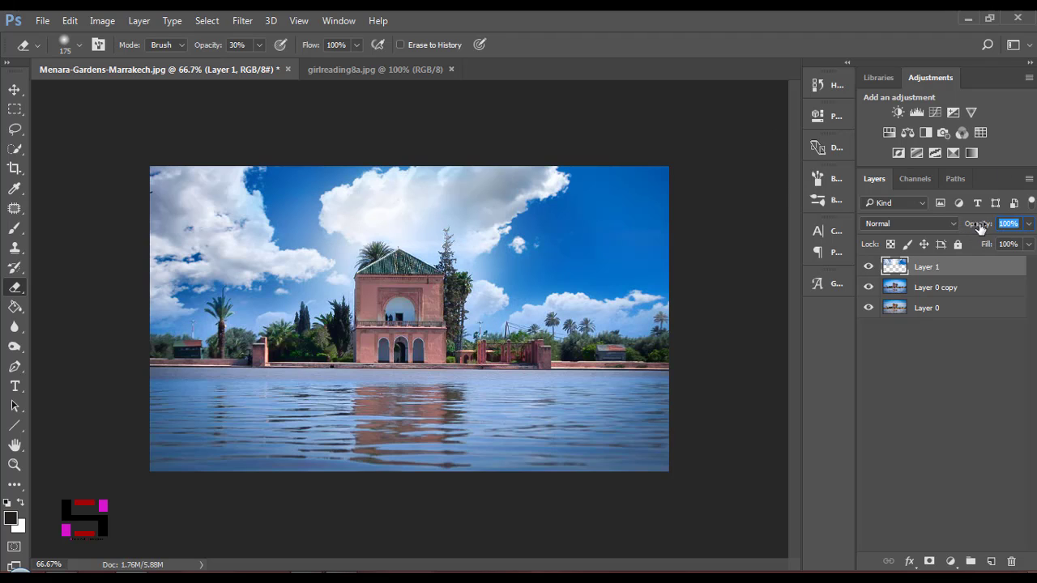
key(Return)
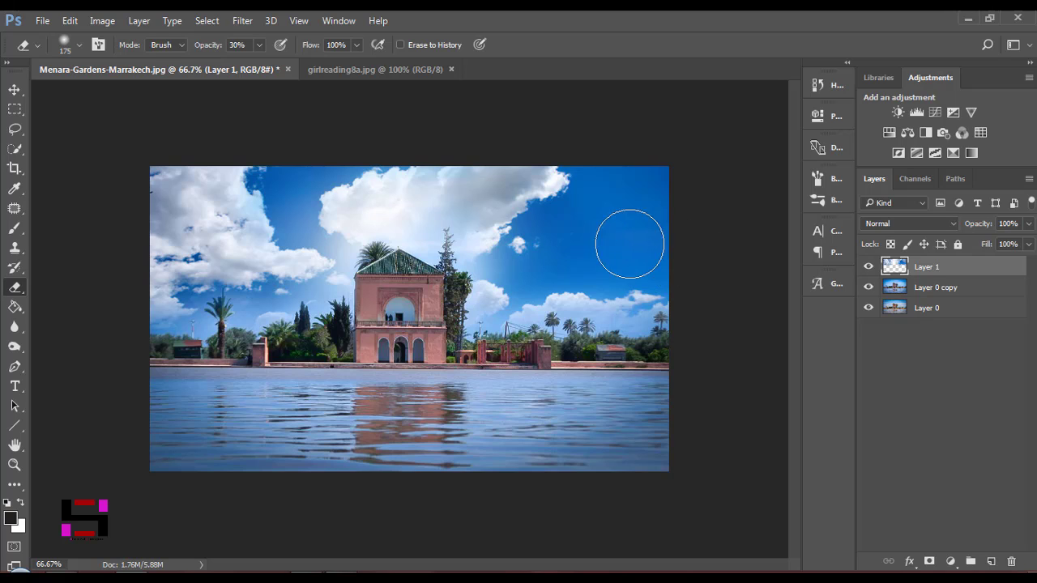
mouse_move(630, 240)
mouse_down()
mouse_move(660, 211)
mouse_move(621, 259)
mouse_move(569, 178)
mouse_move(609, 173)
mouse_up()
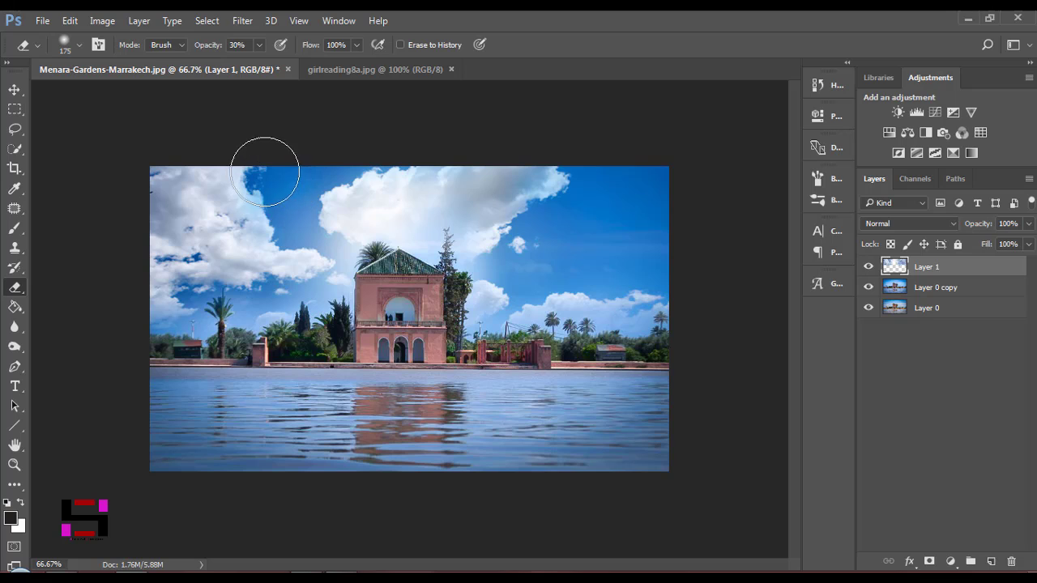
drag(267, 174, 291, 218)
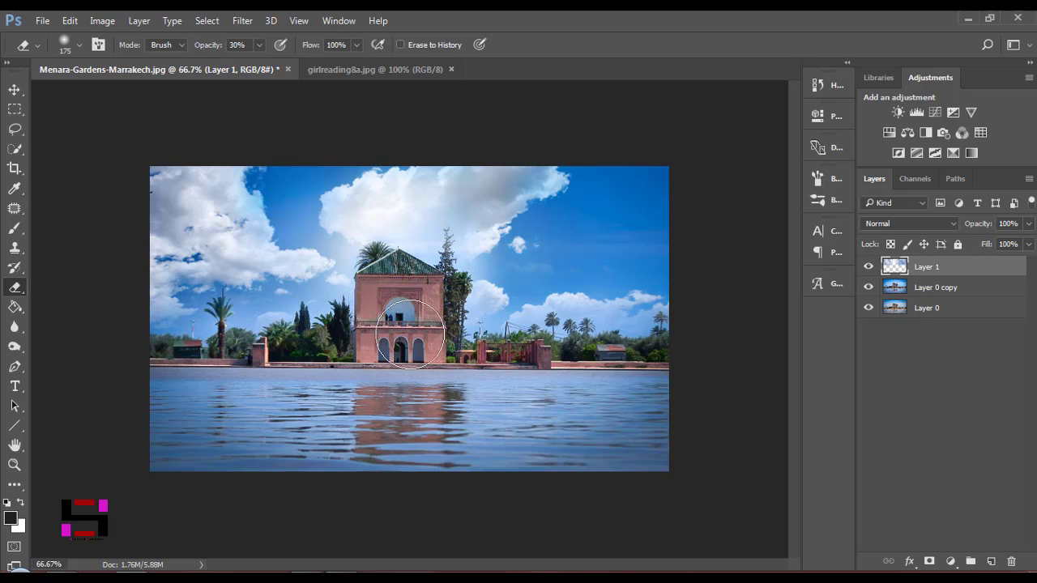
key(bracketleft)
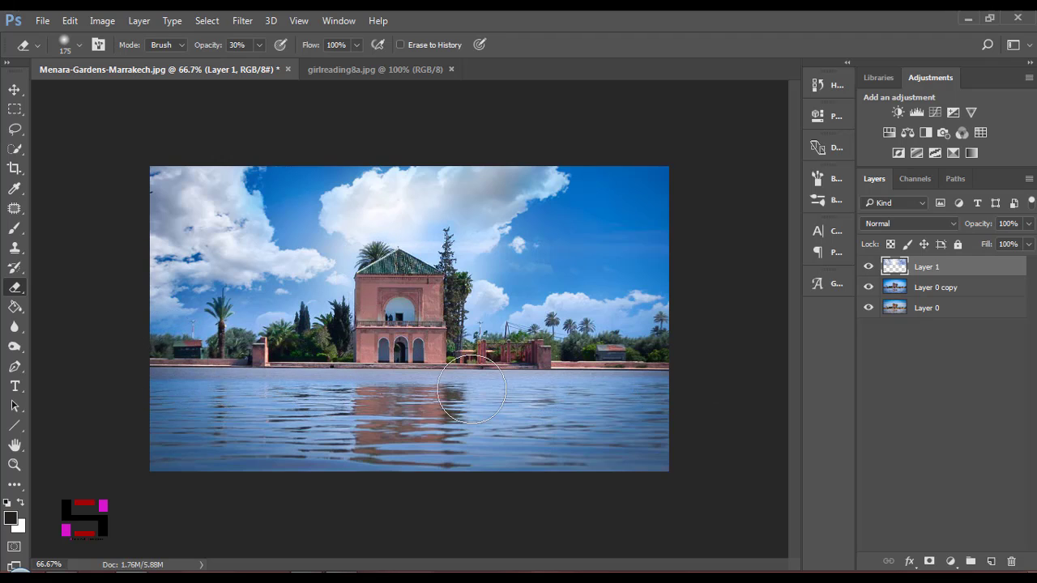
Add Brightness/Contrast at Brightness 16, Contrast 27 and close girlreading8a.jpg
click(896, 112)
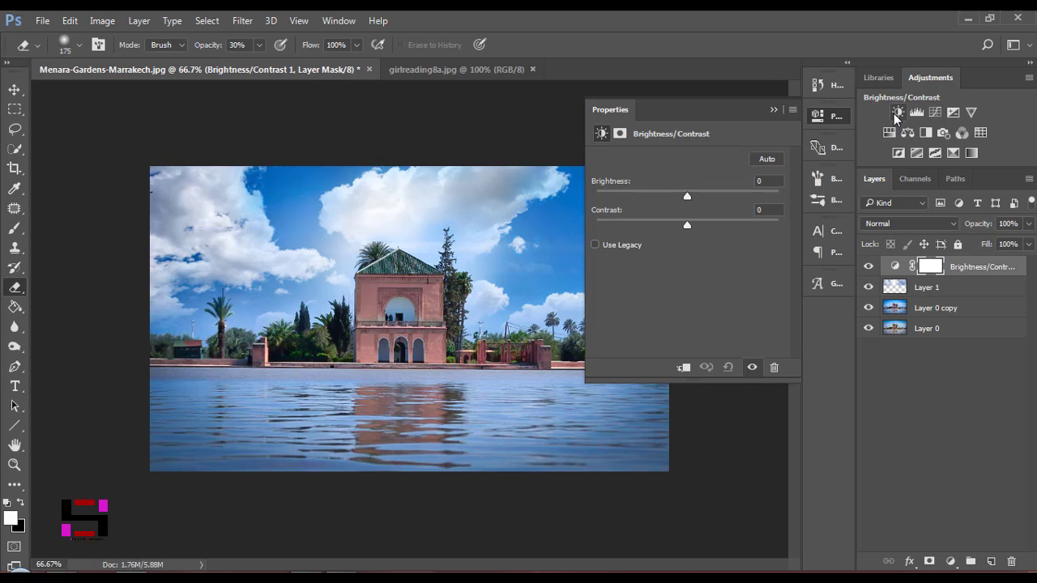
drag(688, 196, 714, 225)
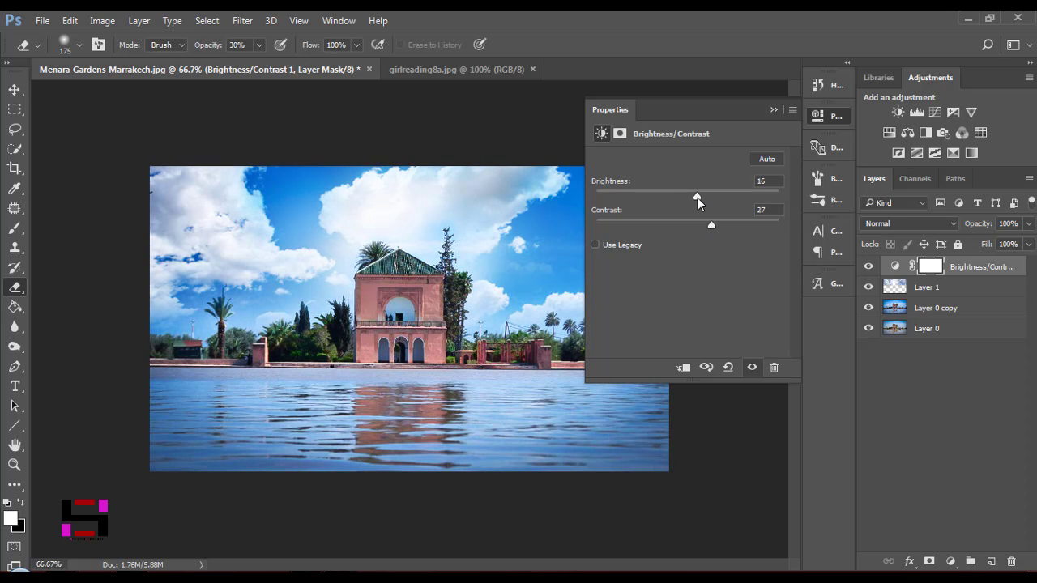
click(774, 110)
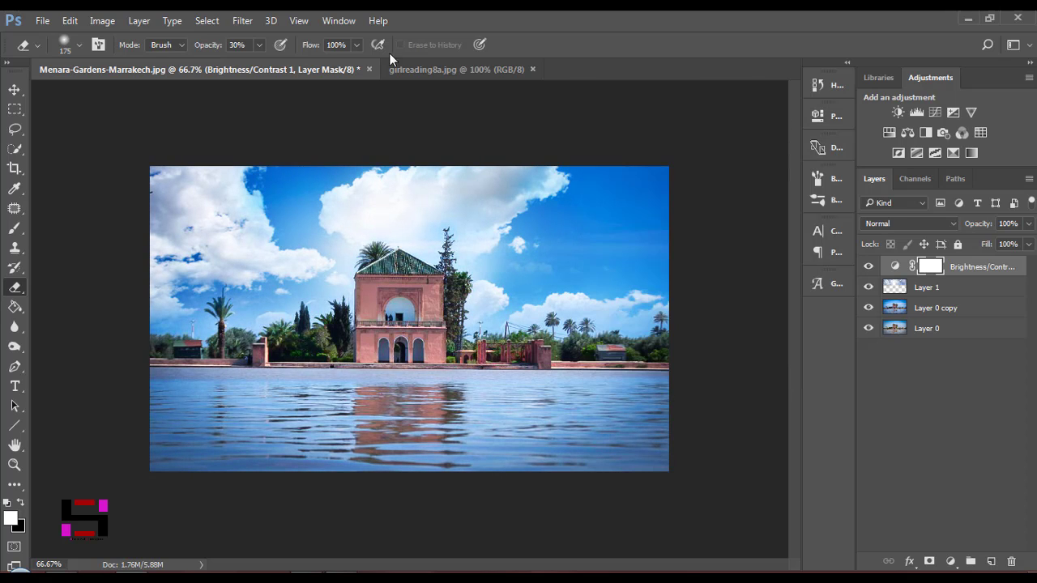
click(475, 69)
click(532, 69)
Open the Natural lake scenery wallpaper image
click(43, 21)
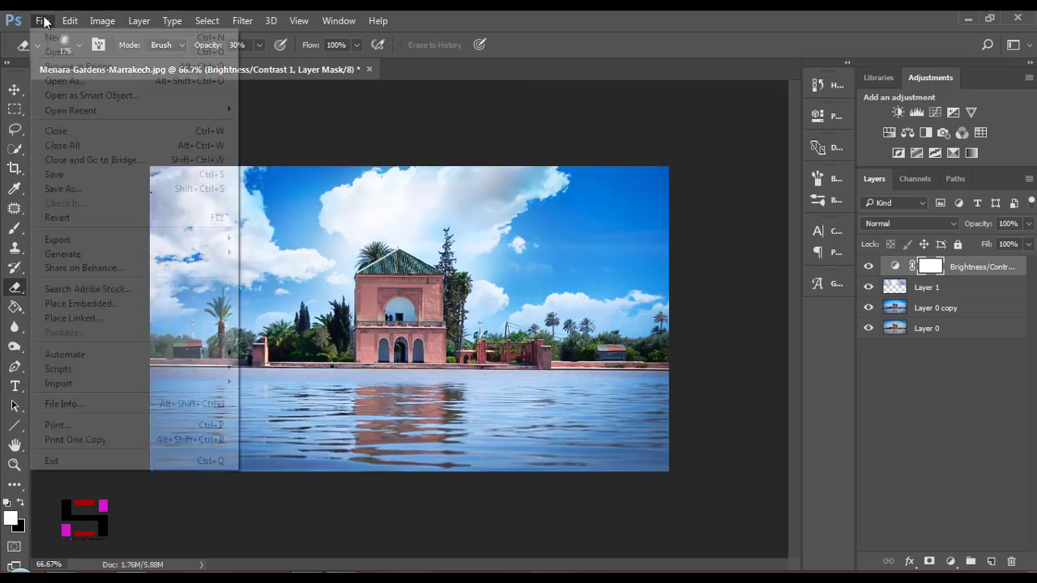
click(58, 51)
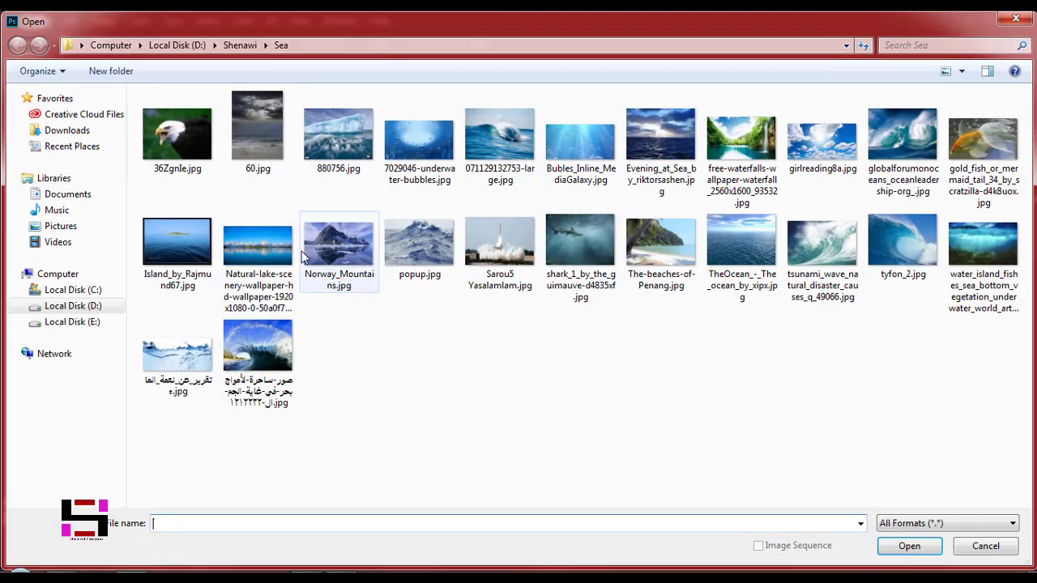
double_click(274, 247)
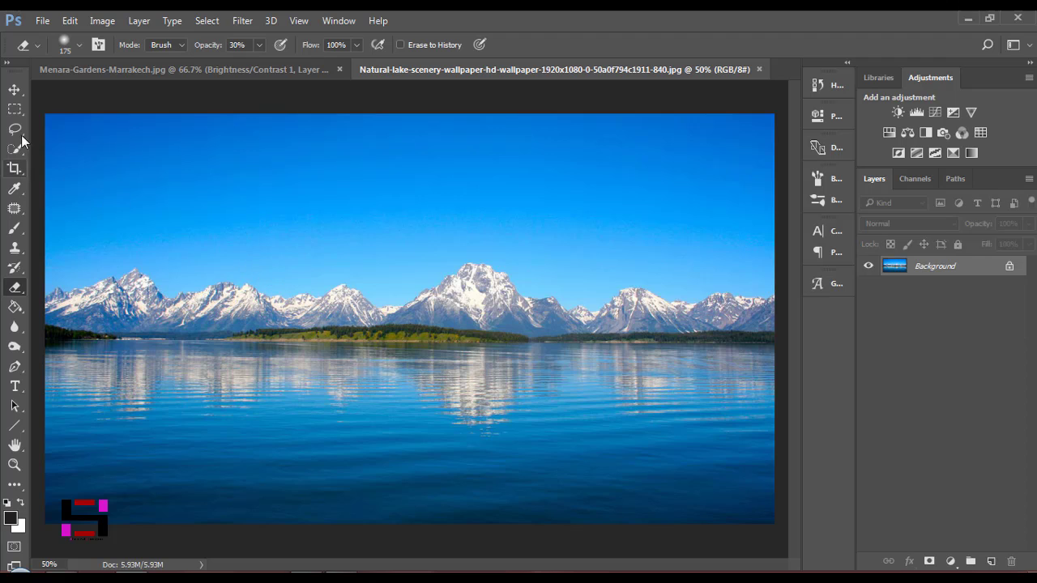
Copy the lake water with a rectangular selection and paste it into Menara Gardens as Layer 2
click(15, 108)
mouse_move(34, 528)
mouse_down()
mouse_move(843, 332)
mouse_move(843, 317)
mouse_up()
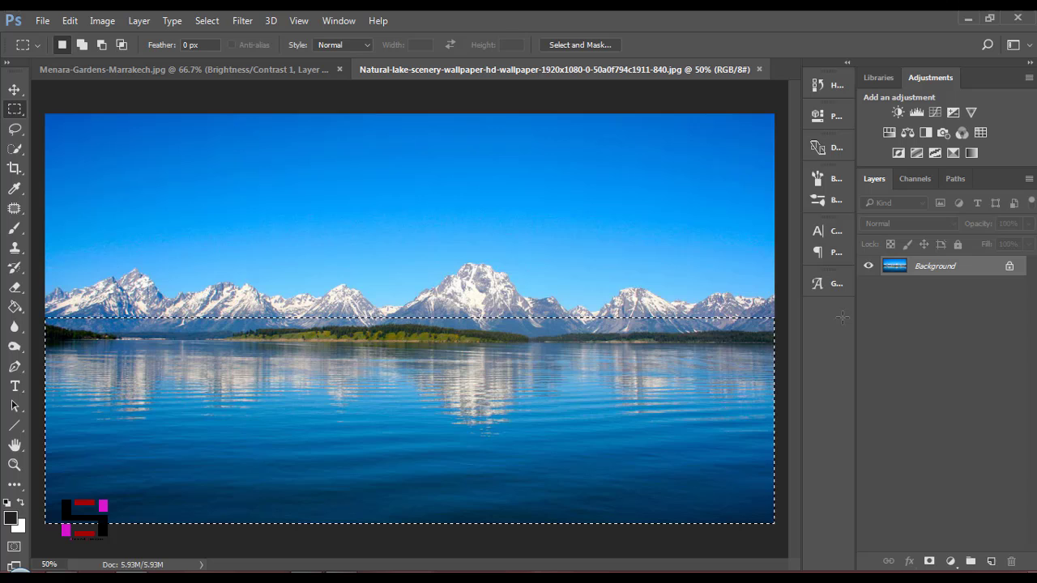
click(307, 77)
key(ctrl+v)
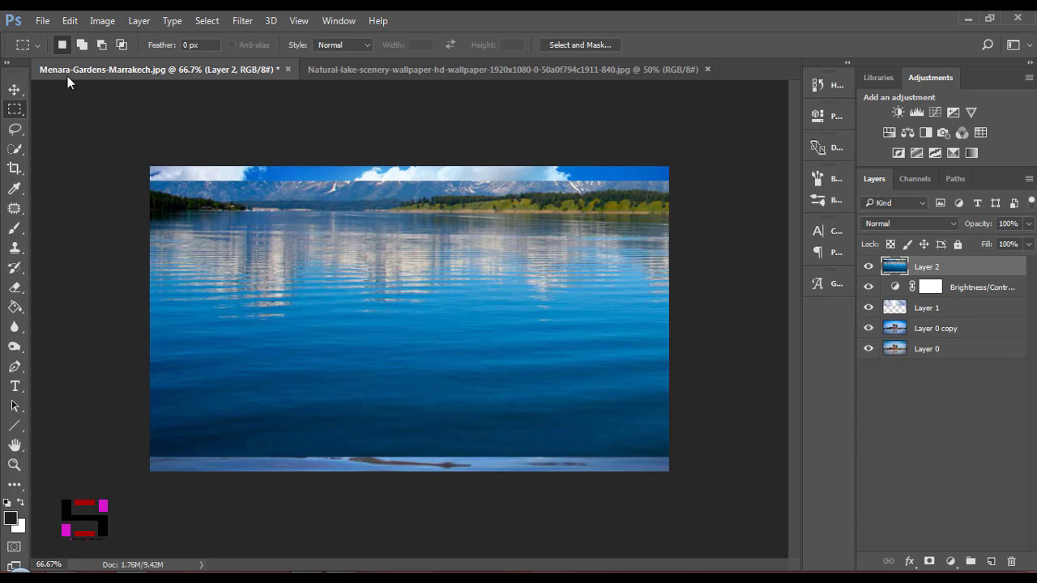
Move and scale the Layer 2 lake water to span full width, from the pavilion's shoreline to the bottom edge
click(15, 89)
drag(265, 234, 298, 249)
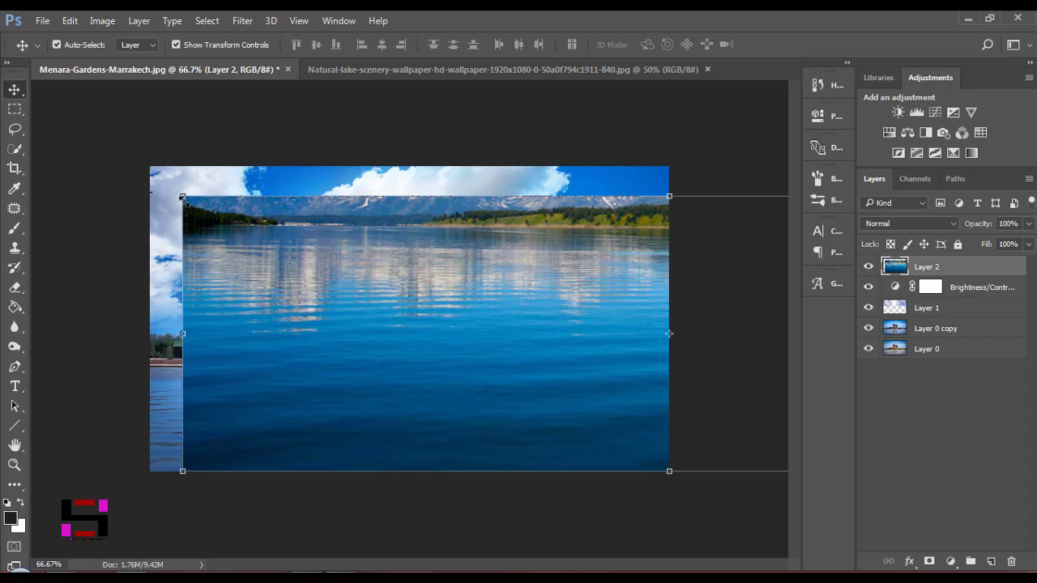
mouse_move(182, 197)
mouse_down()
mouse_move(285, 298)
mouse_move(166, 263)
mouse_move(267, 232)
mouse_up()
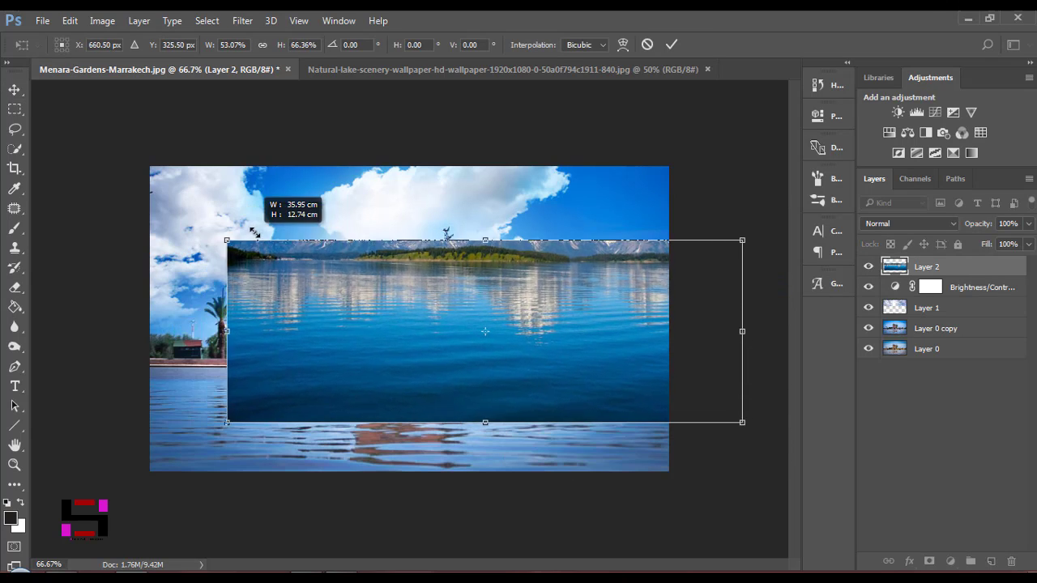
mouse_move(308, 276)
mouse_down()
mouse_move(192, 316)
mouse_move(192, 329)
mouse_up()
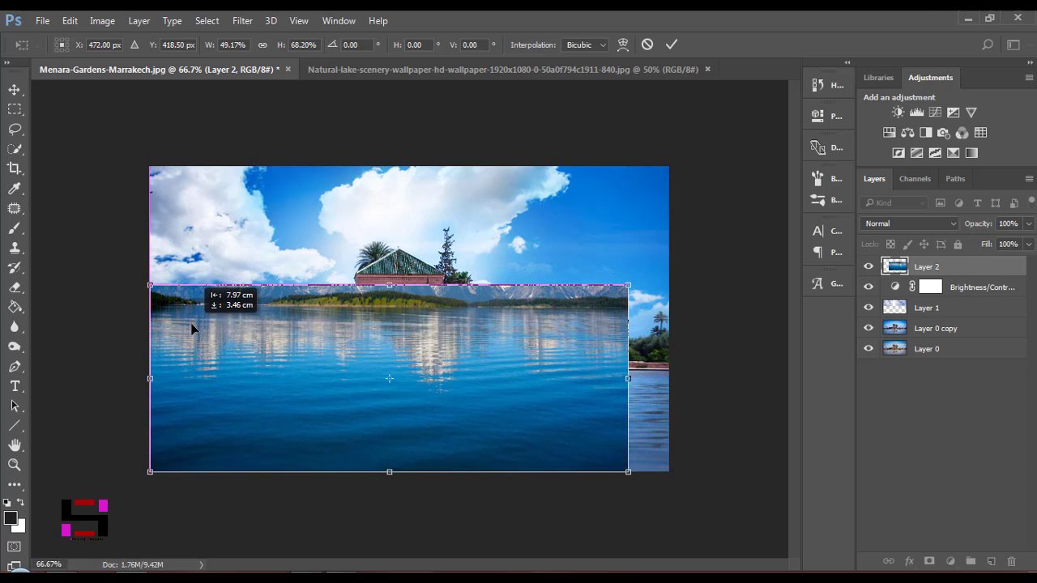
mouse_move(638, 302)
mouse_down()
mouse_move(683, 344)
mouse_move(673, 341)
mouse_up()
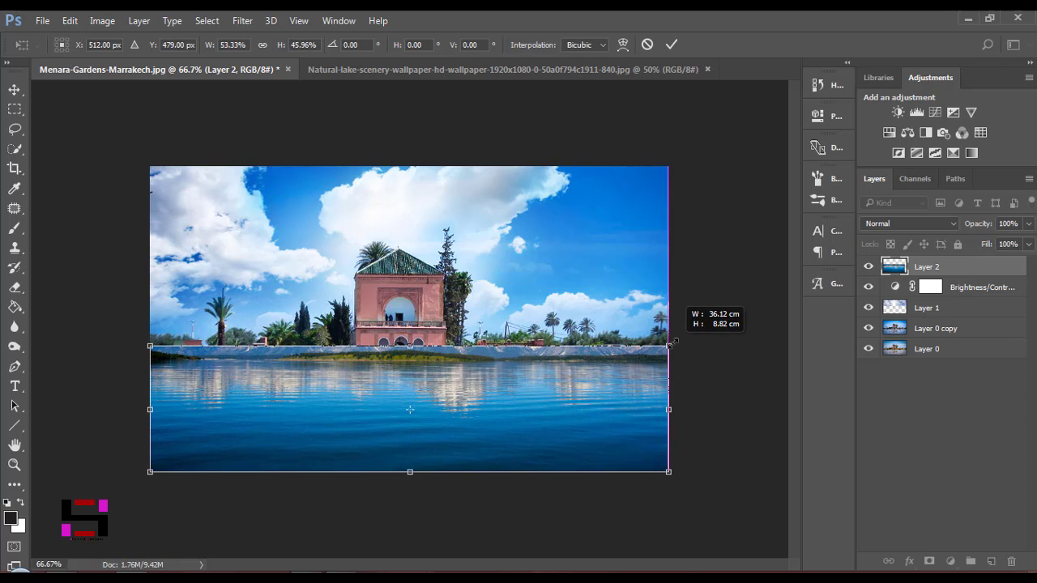
key(Return)
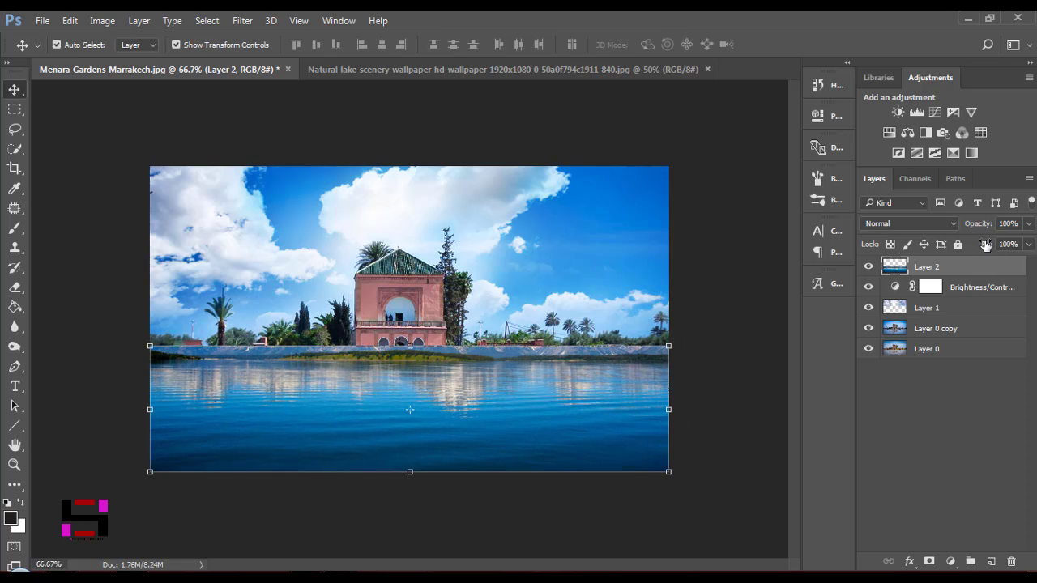
Lower Layer 2's fill and stretch the water's height to meet the shoreline
drag(960, 244, 977, 246)
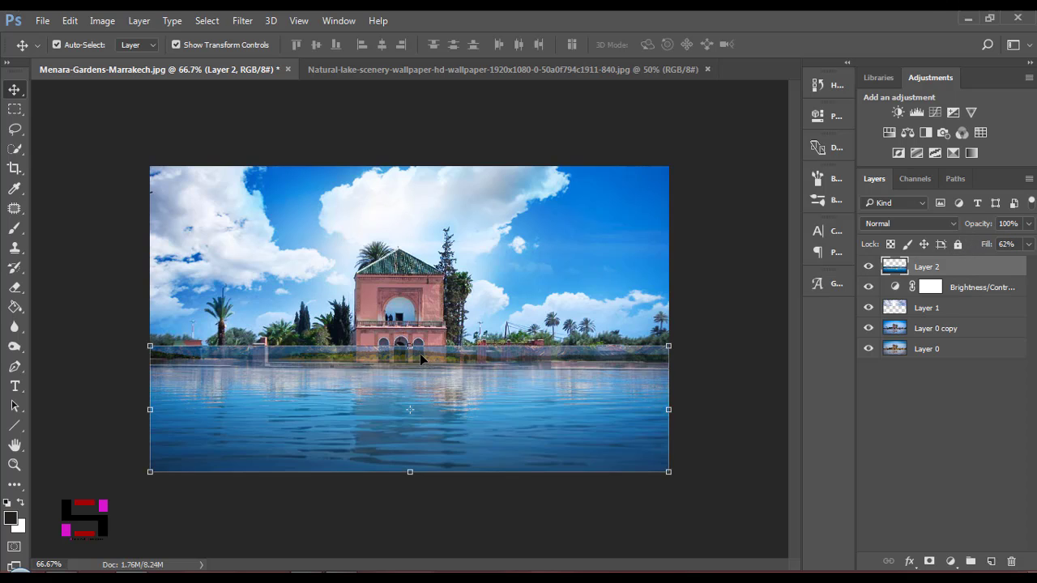
drag(410, 347, 415, 341)
key(Return)
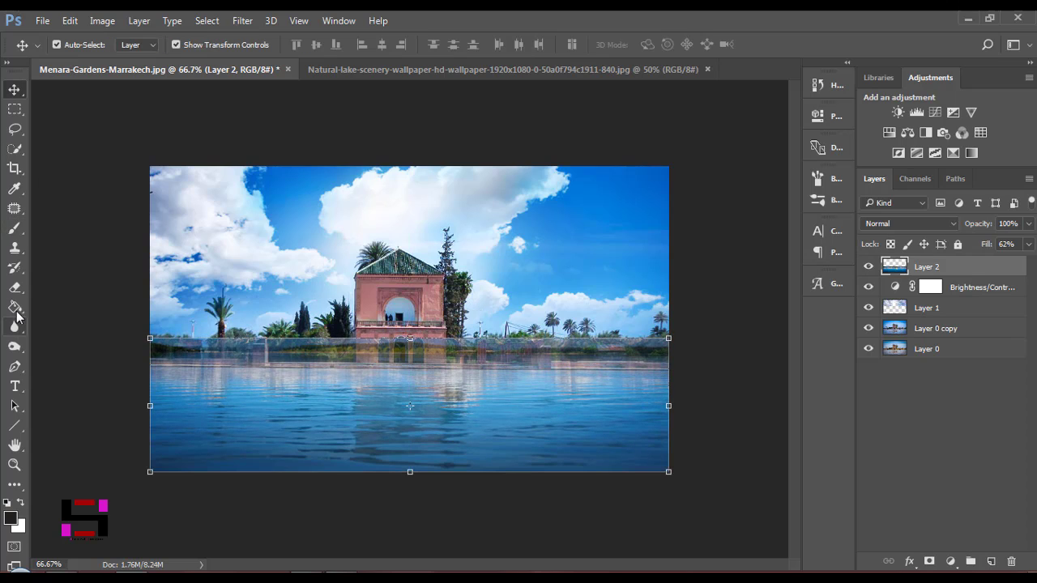
Erase the water along the horizon to reveal the shoreline, and set Layer 2 fill to 79%
click(14, 289)
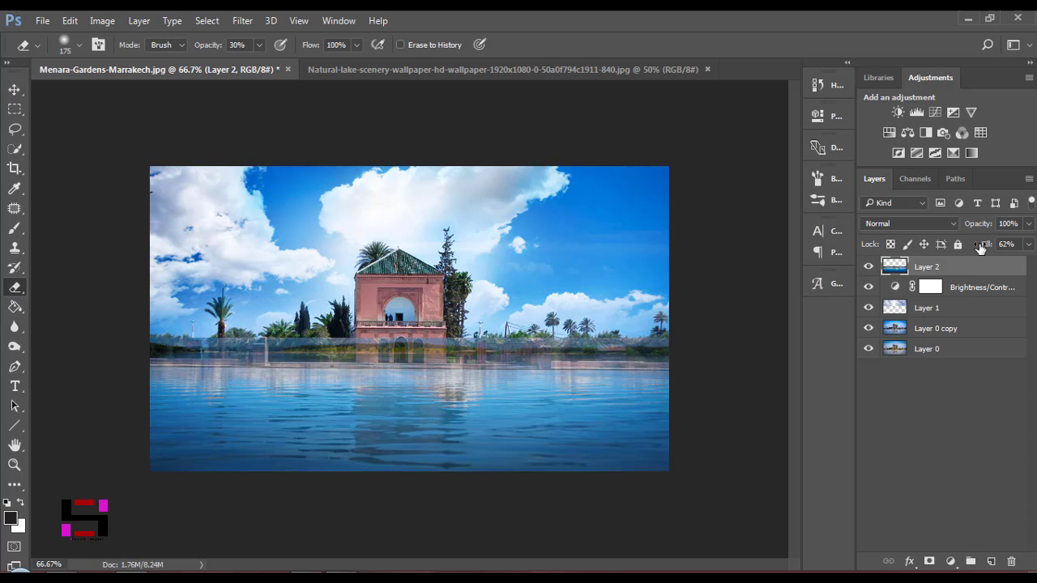
drag(980, 247, 993, 250)
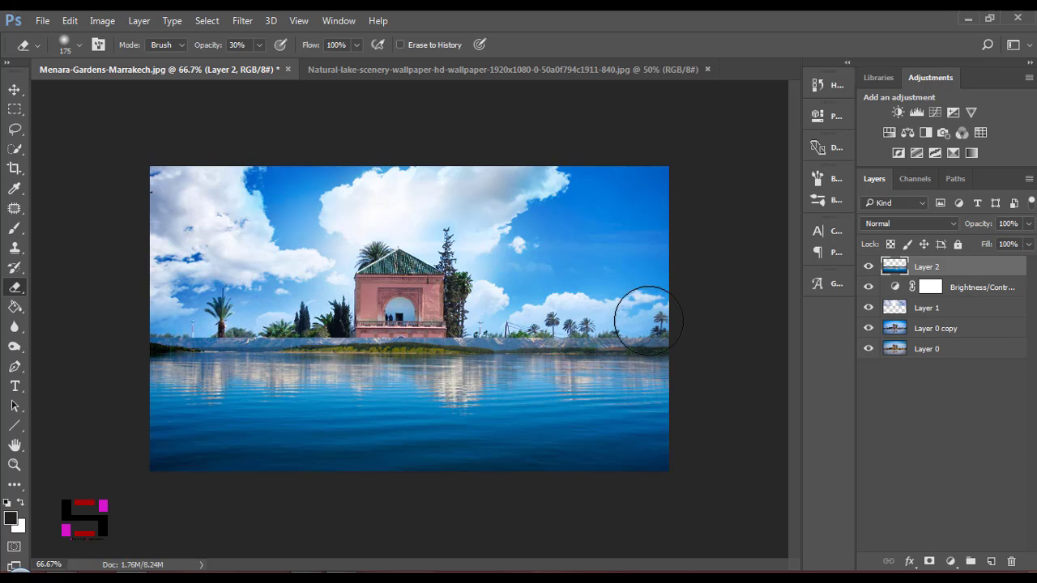
key(bracketleft)
mouse_move(701, 343)
mouse_down()
mouse_move(367, 333)
mouse_move(166, 351)
mouse_move(827, 358)
mouse_up()
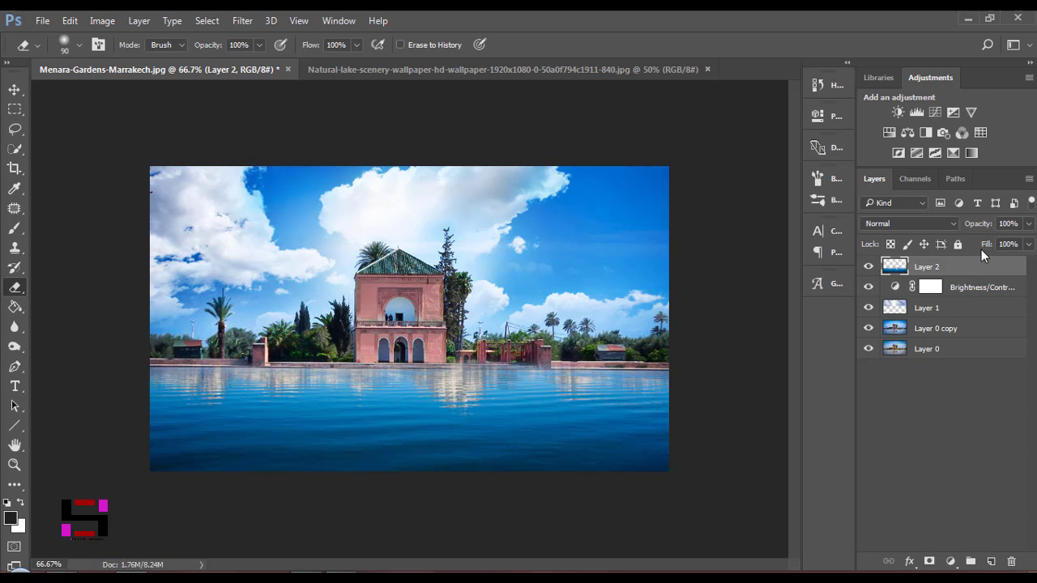
drag(980, 250, 967, 244)
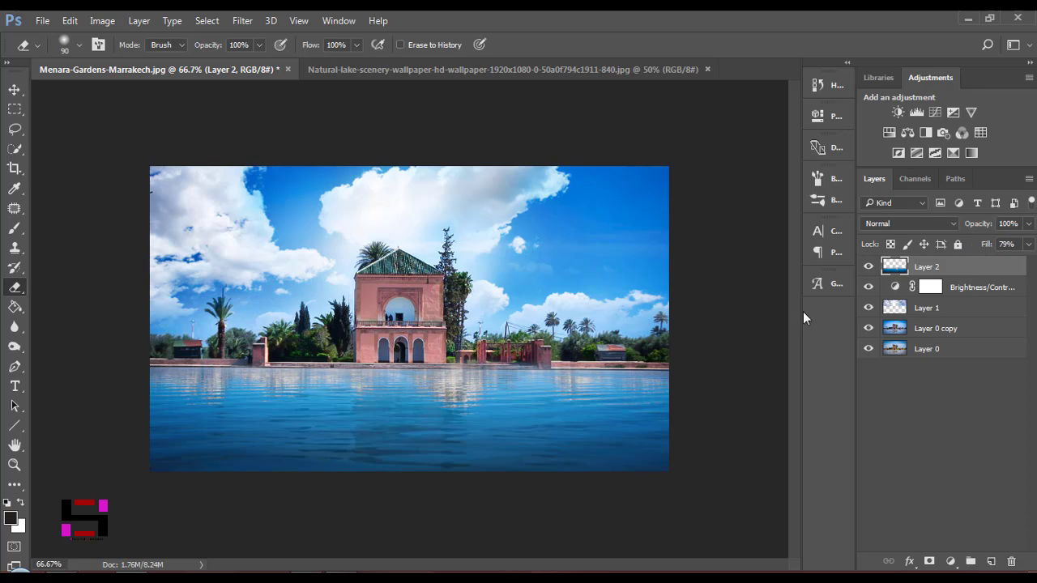
key(bracketright)
key(bracketright)
key(bracketright)
Blend Layer 2 in Screen mode, soften the lower water, and stamp visible layers into Layer 3
click(894, 222)
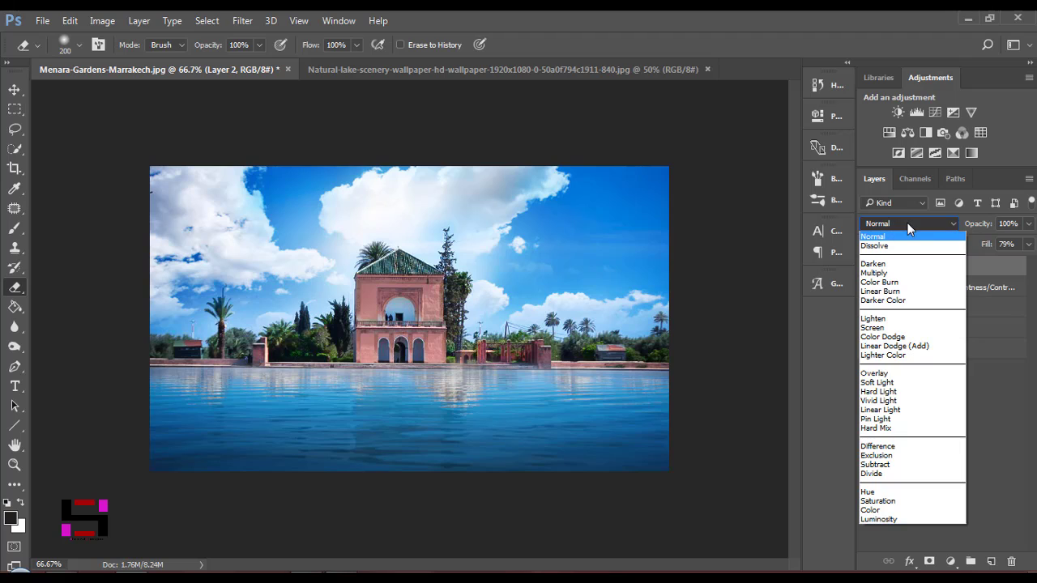
click(881, 330)
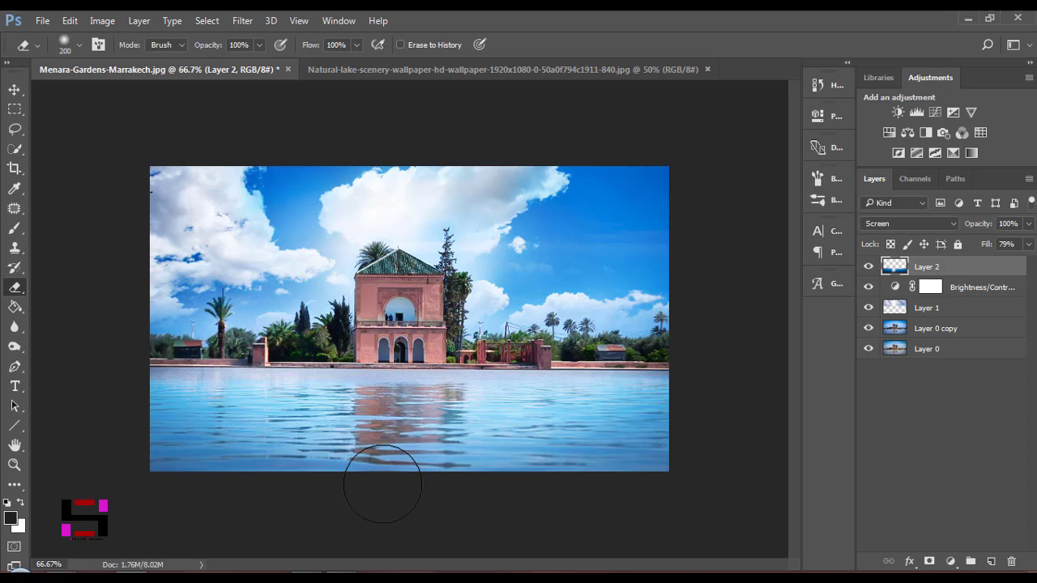
drag(382, 486, 433, 497)
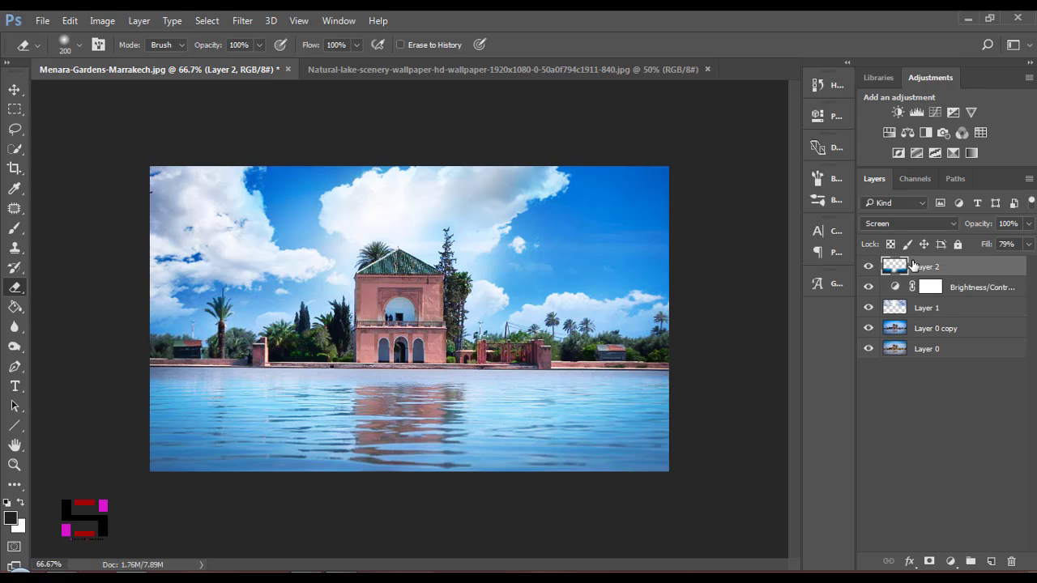
key(ctrl+shift+alt+e)
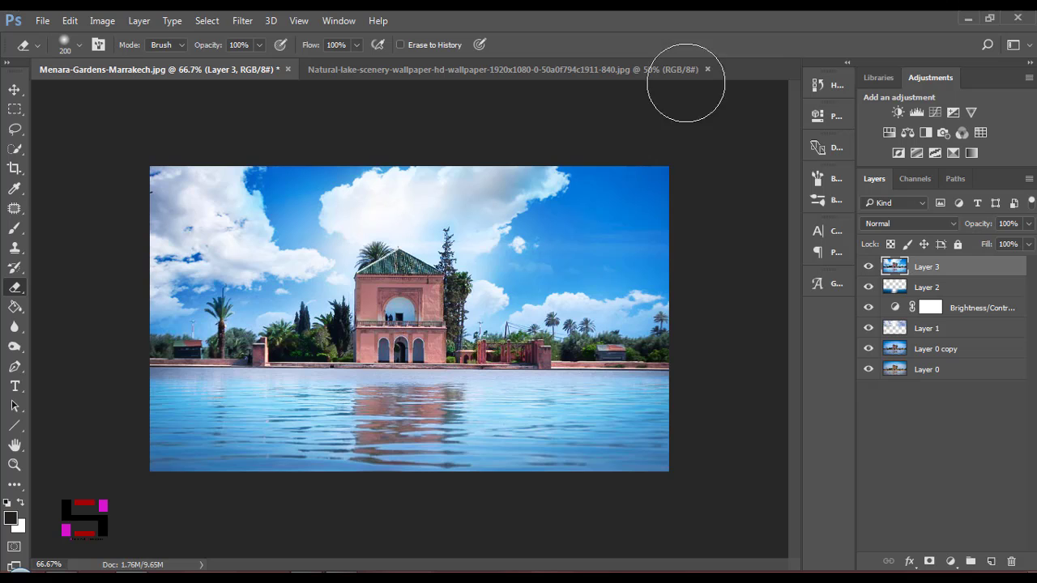
Grade Layer 3 in Camera Raw: Exposure +0.10, Contrast +8, Highlights +13, Whites +5, Blacks +18
click(242, 20)
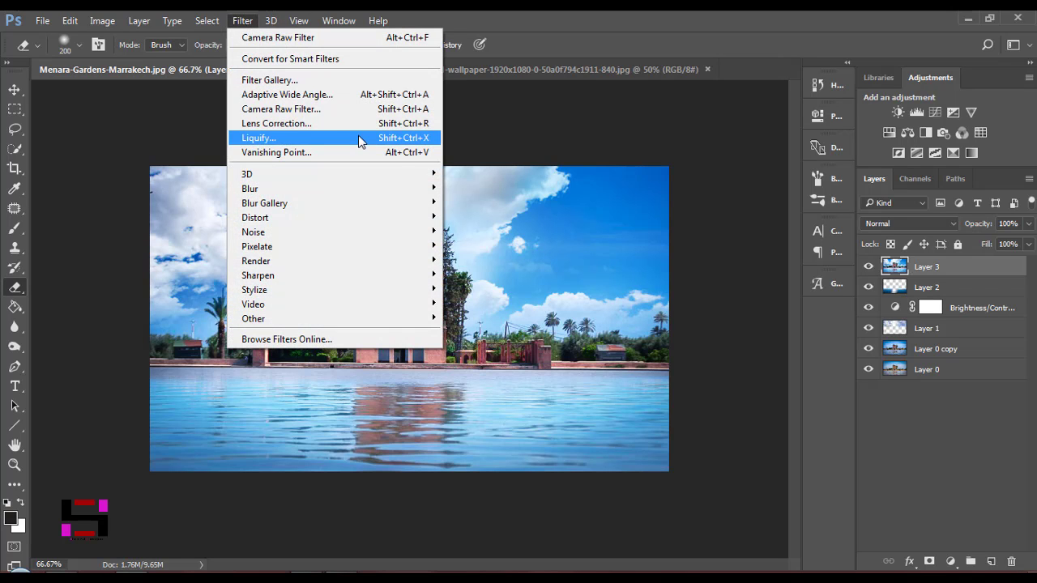
click(356, 109)
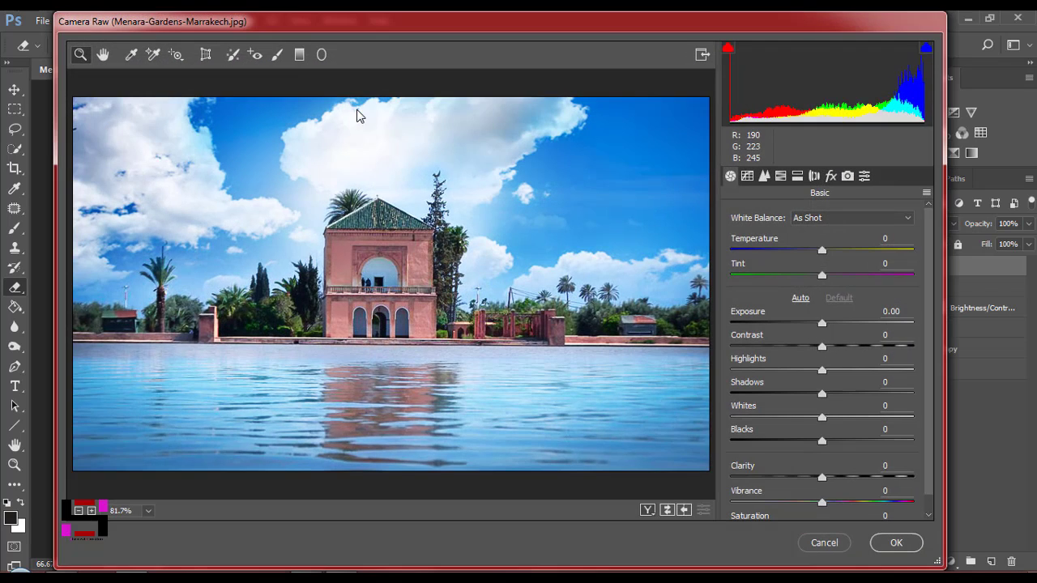
mouse_move(821, 324)
mouse_down()
mouse_move(829, 347)
mouse_move(824, 324)
mouse_up()
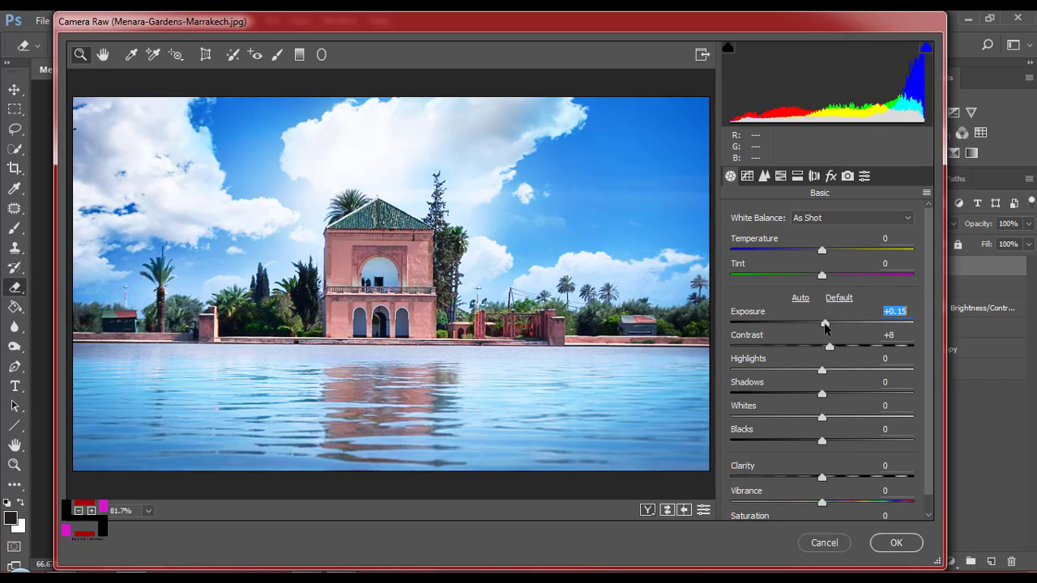
mouse_move(822, 440)
mouse_down()
mouse_move(838, 440)
mouse_move(826, 418)
mouse_up()
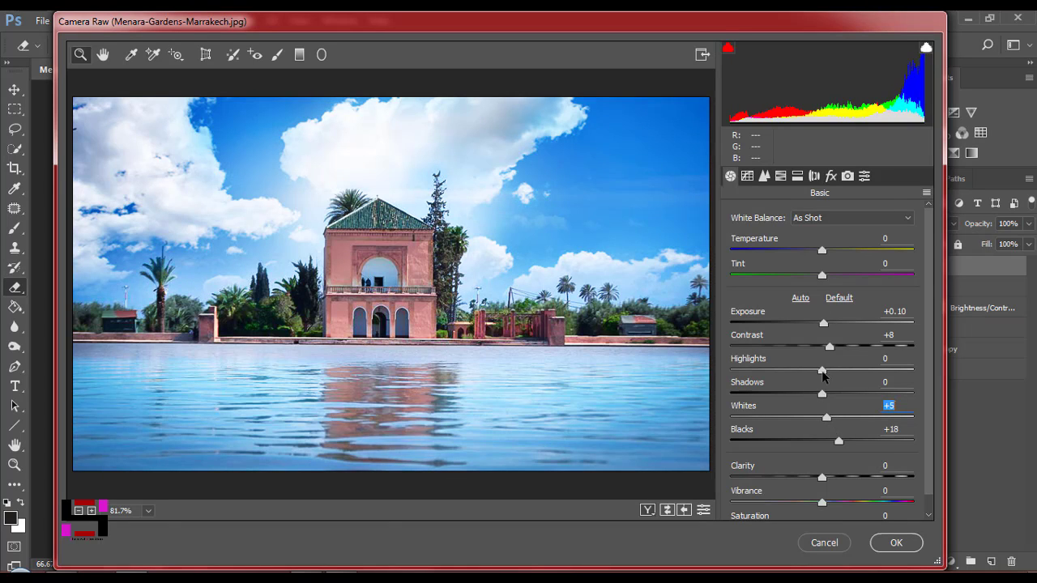
drag(822, 371, 833, 370)
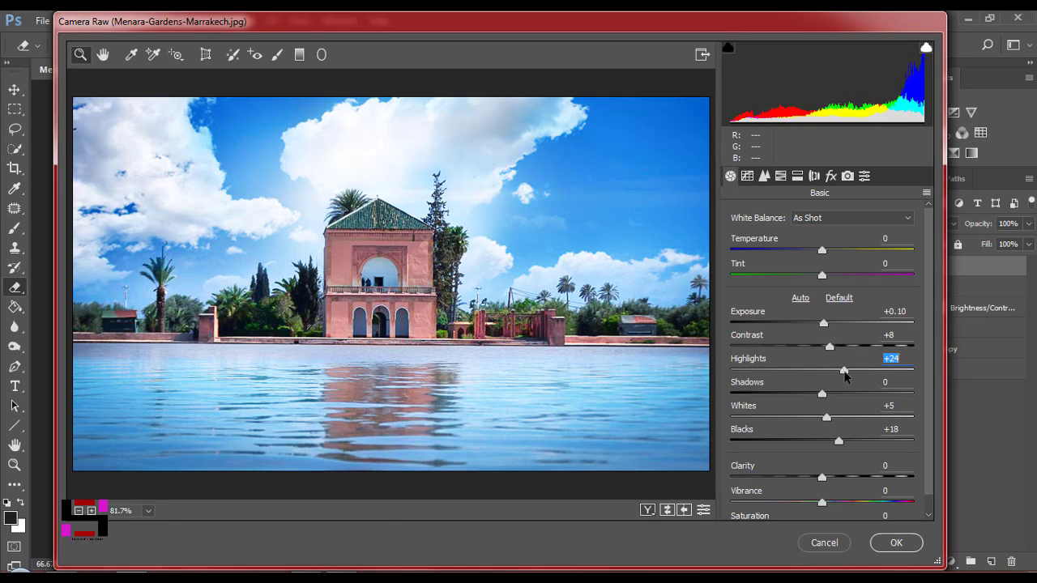
click(895, 542)
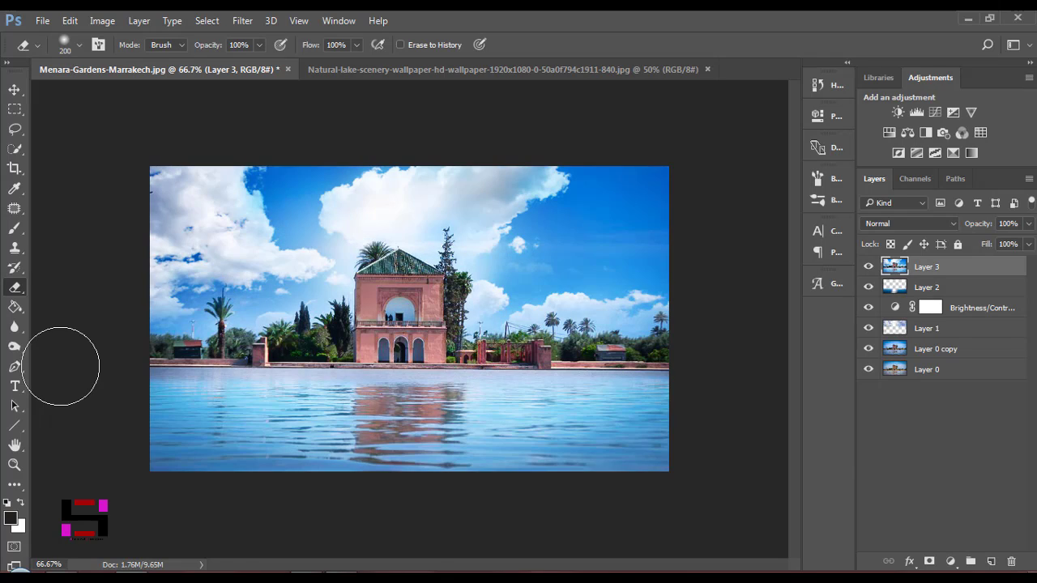
Zoom to 200% on the pavilion and tone the green roof tiles, shrinking the brush to 35
click(15, 345)
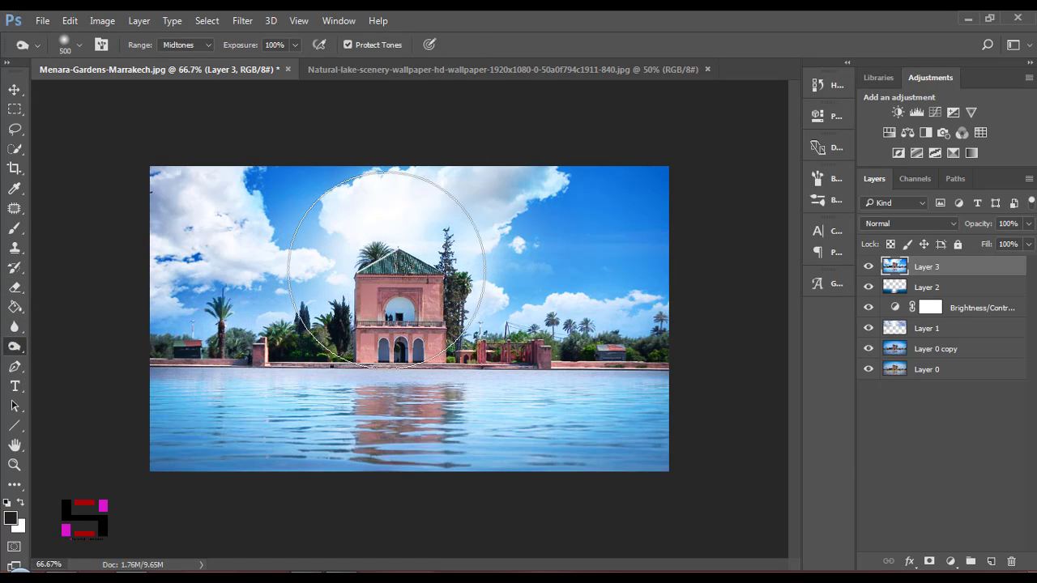
key(ctrl+plus)
key(ctrl+plus)
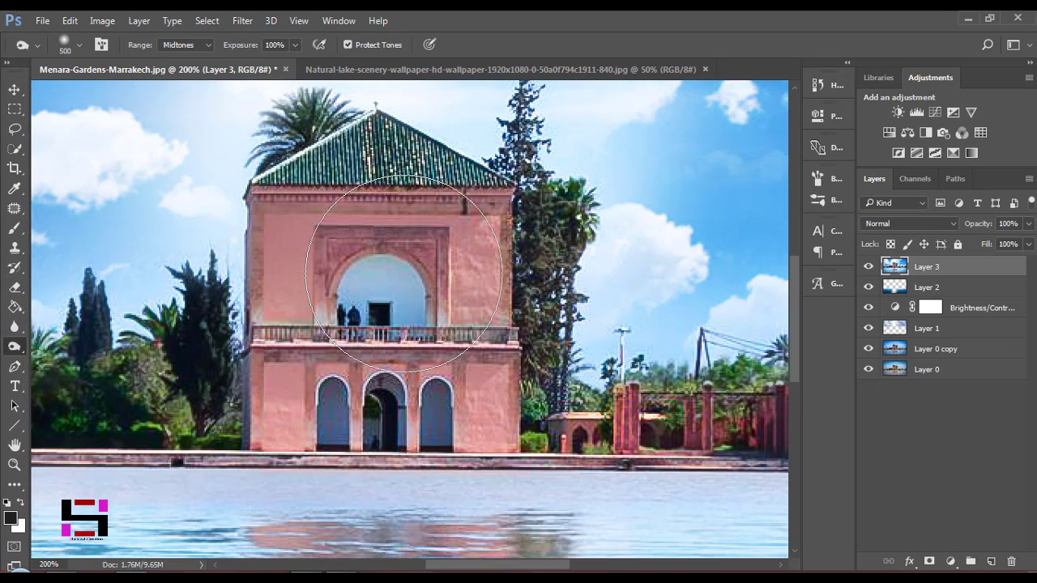
drag(403, 273, 390, 386)
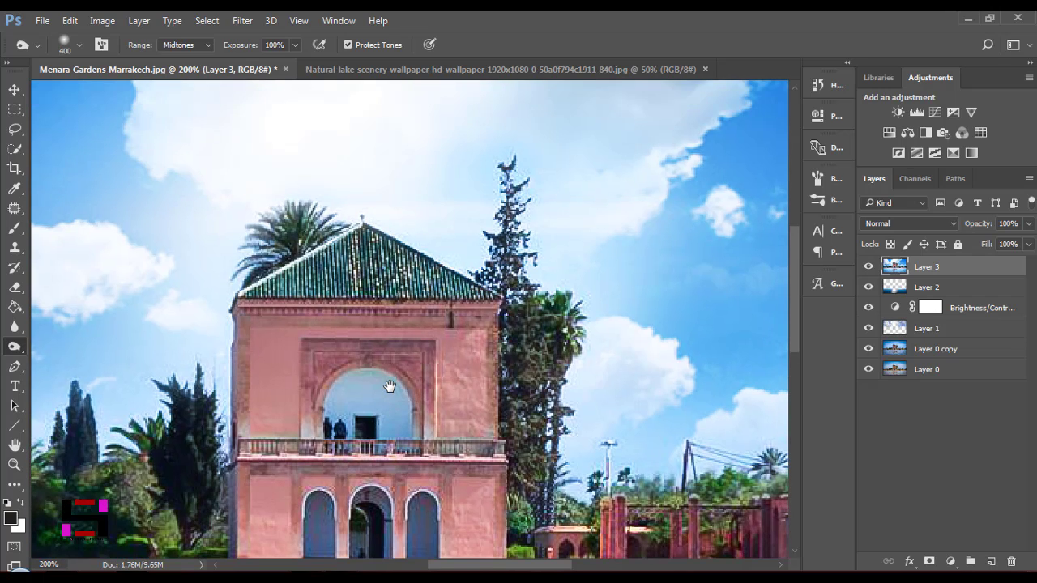
key(bracketleft)
key(bracketleft)
key(bracketleft)
mouse_move(349, 243)
mouse_down()
mouse_move(372, 267)
mouse_move(384, 264)
mouse_up()
key(bracketleft)
key(bracketleft)
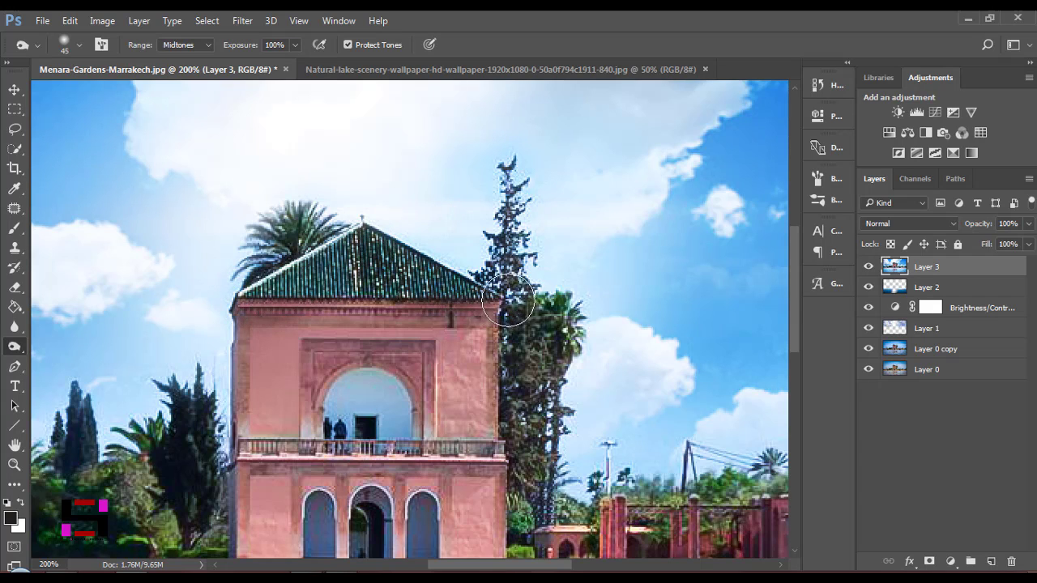
key(bracketleft)
Darken the pavilion's left and right wall edges and the strip right of the third arch
drag(496, 309, 499, 435)
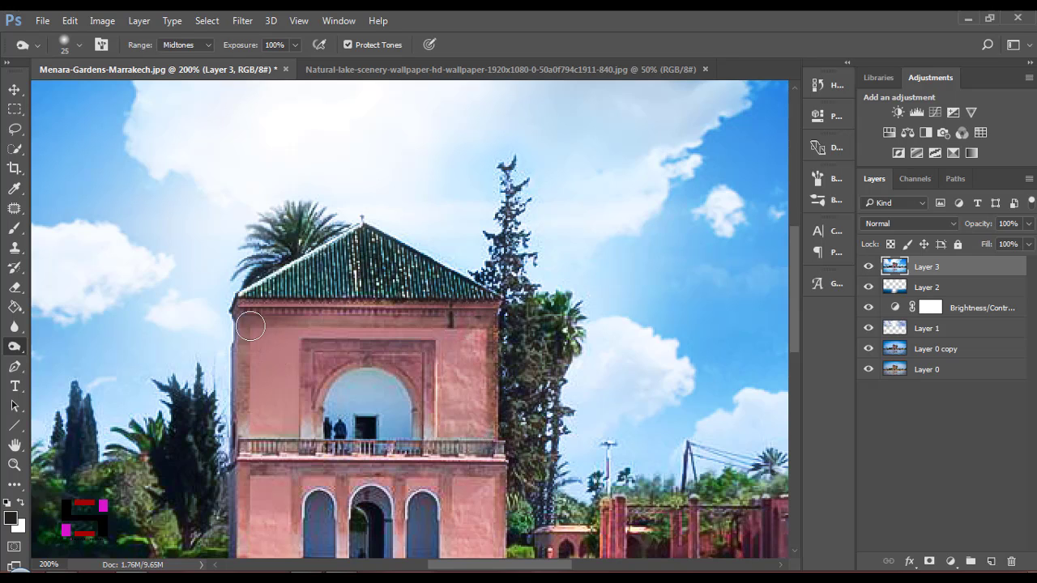
drag(250, 326, 239, 421)
drag(657, 319, 633, 235)
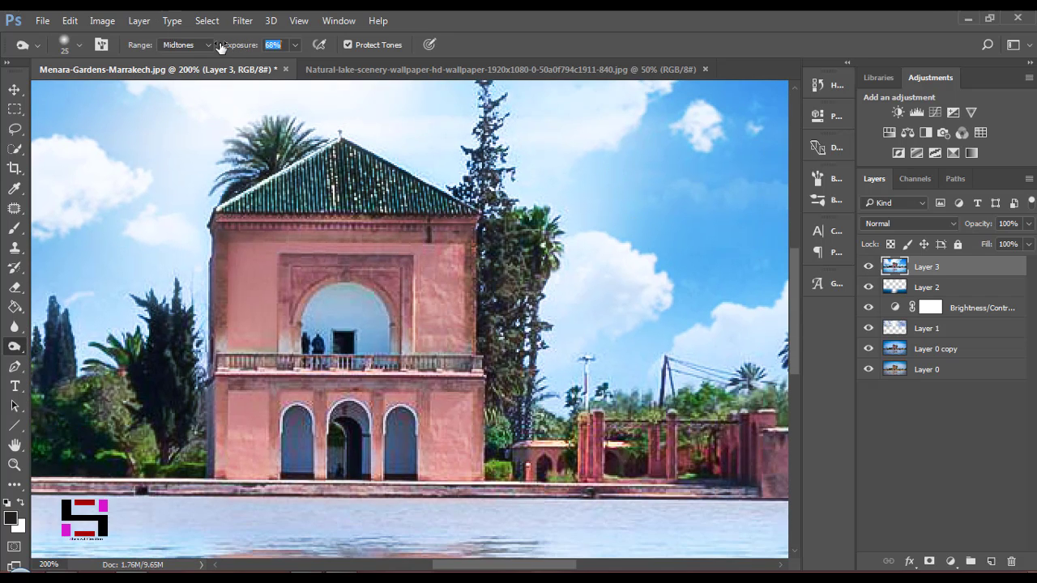
drag(487, 390, 460, 465)
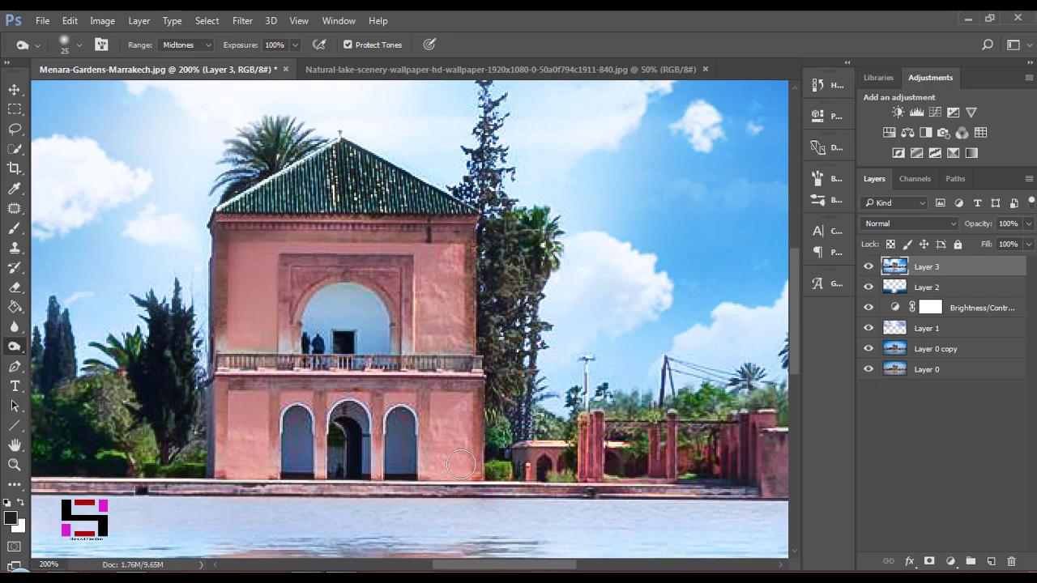
drag(422, 403, 427, 459)
drag(380, 386, 385, 472)
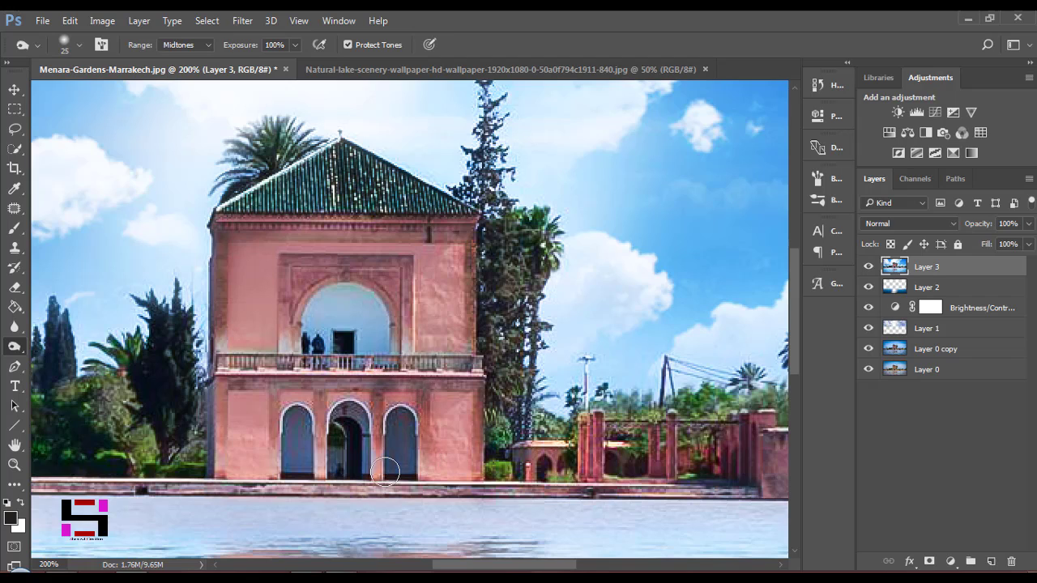
key(ctrl+z)
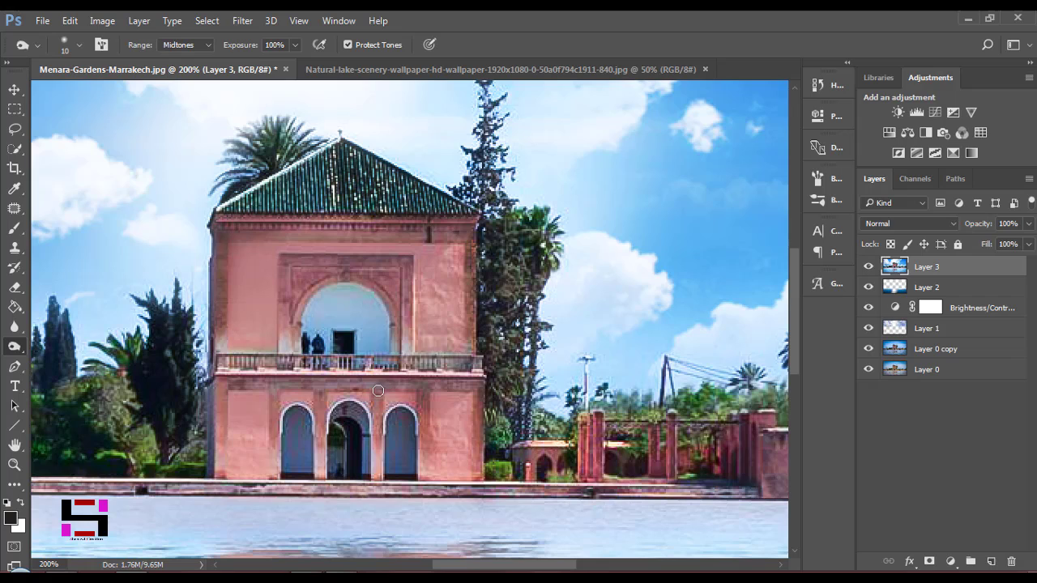
Darken the arch pillars, left wall edge, balcony doorway and left roof slope, then fit the image on screen
drag(377, 391, 379, 450)
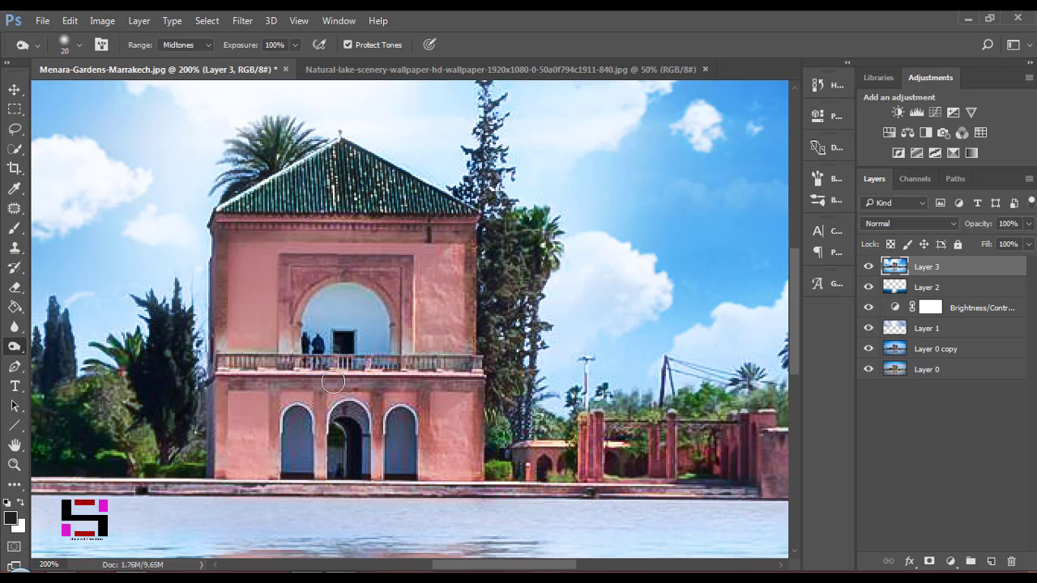
drag(320, 376, 319, 479)
drag(276, 385, 269, 503)
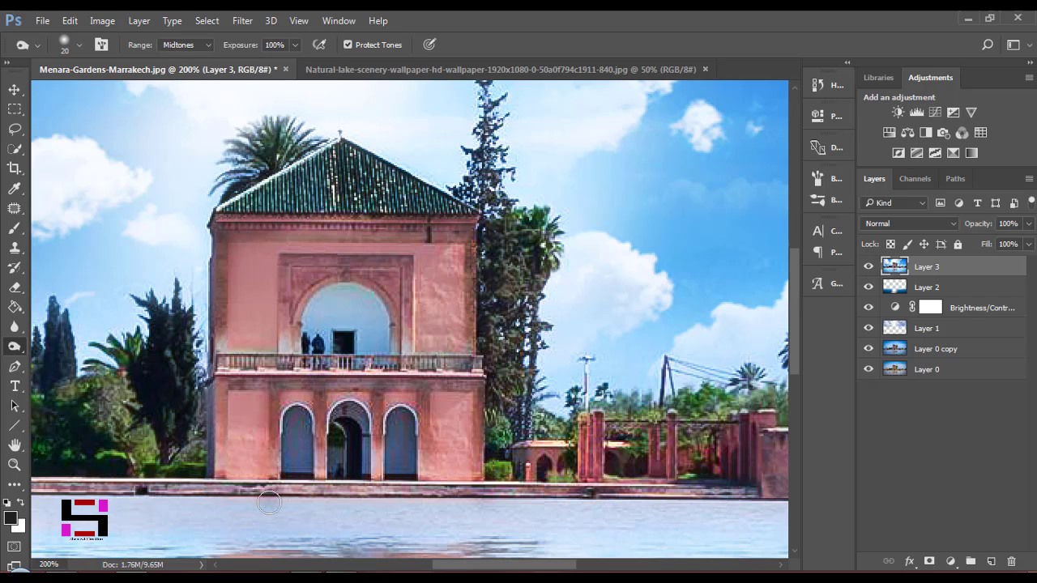
drag(212, 374, 218, 443)
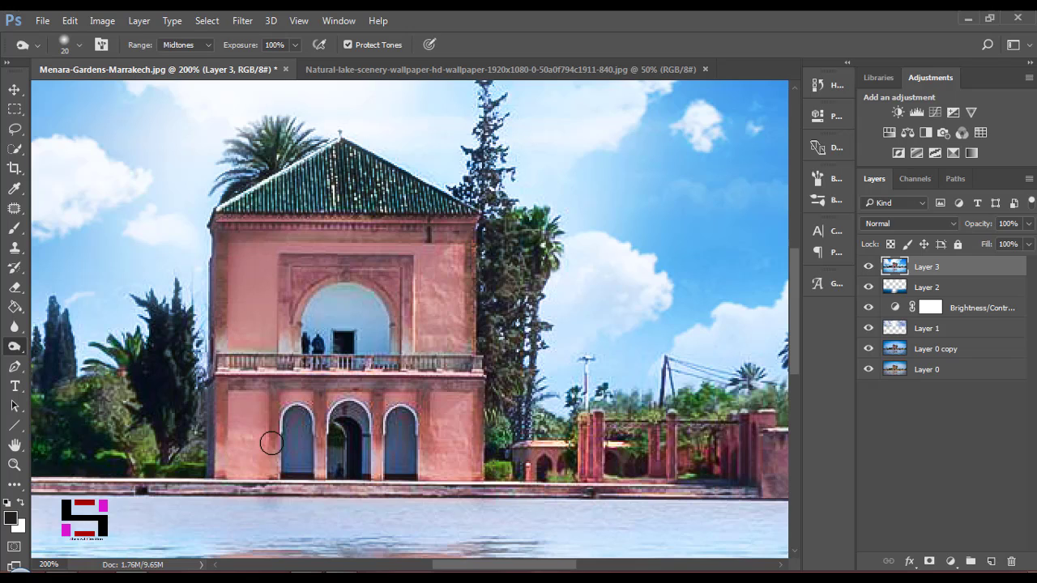
drag(338, 341, 338, 380)
drag(343, 203, 315, 164)
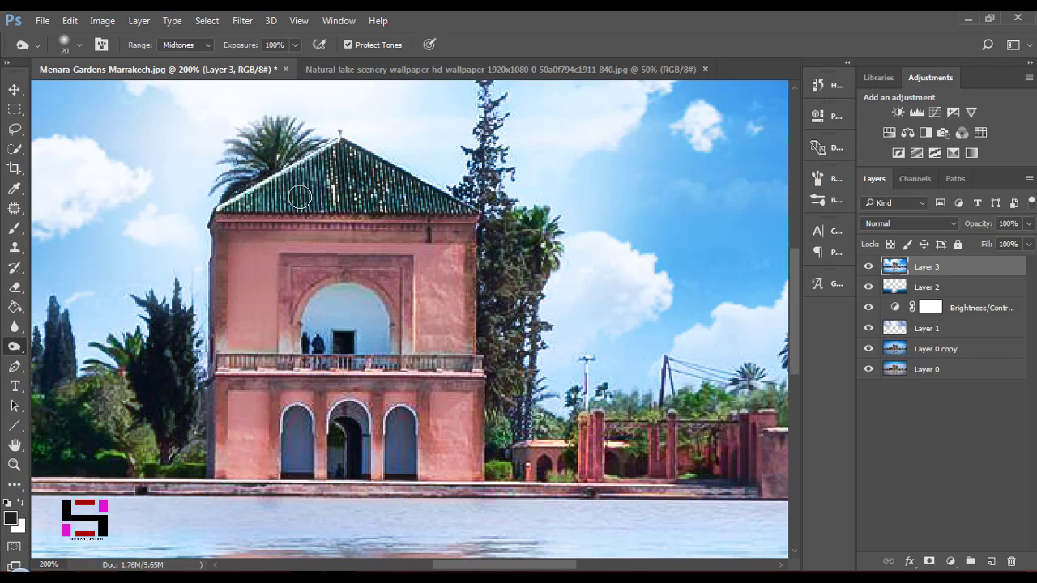
mouse_move(395, 211)
mouse_down()
mouse_move(466, 211)
mouse_move(429, 209)
mouse_up()
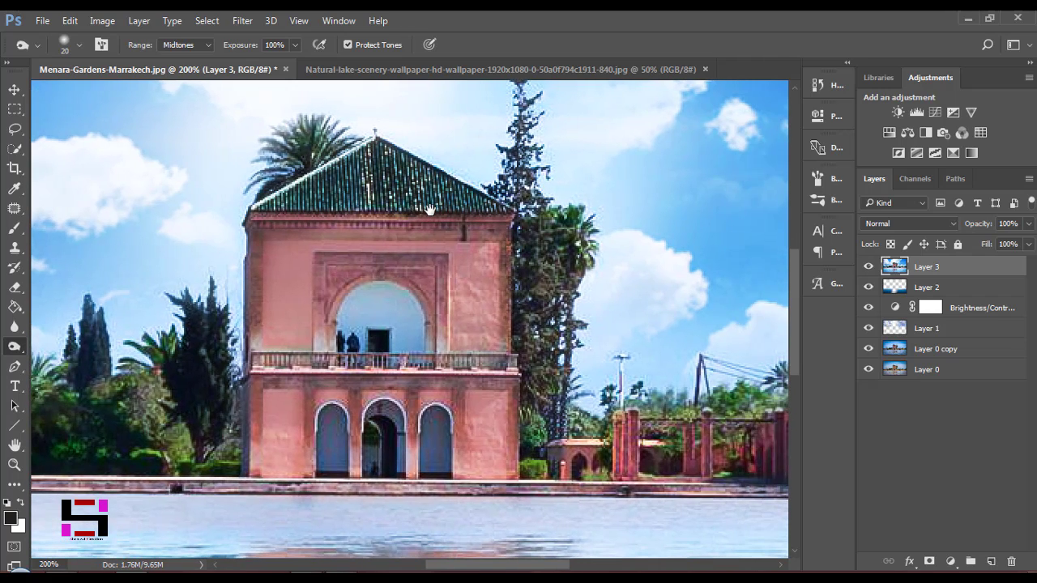
key(ctrl+0)
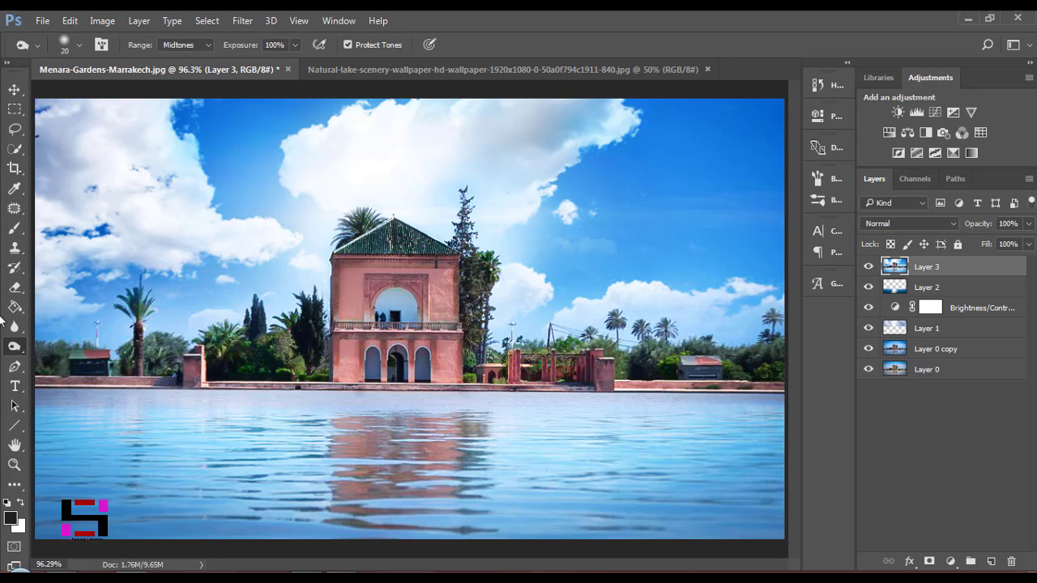
Lighten the horizon trees left and right of the pavilion with the 200 px Dodge brush
right_click(14, 348)
click(71, 345)
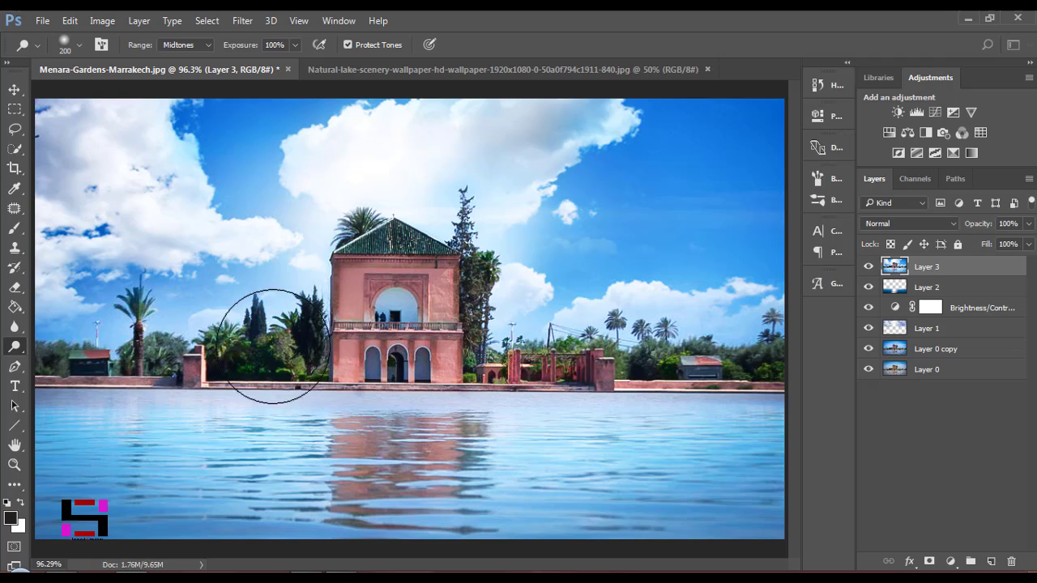
drag(77, 355, 660, 358)
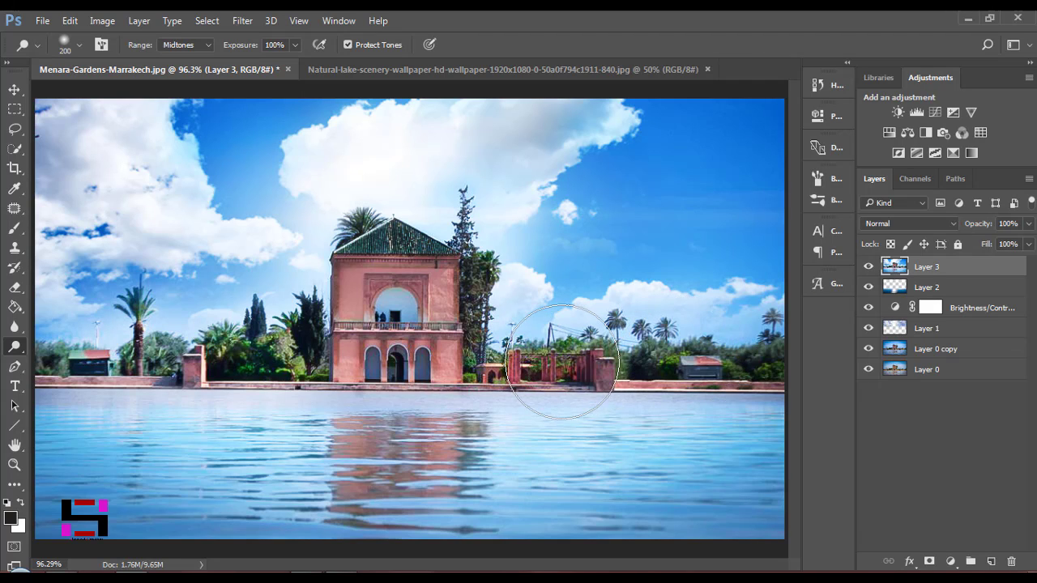
drag(661, 360, 786, 371)
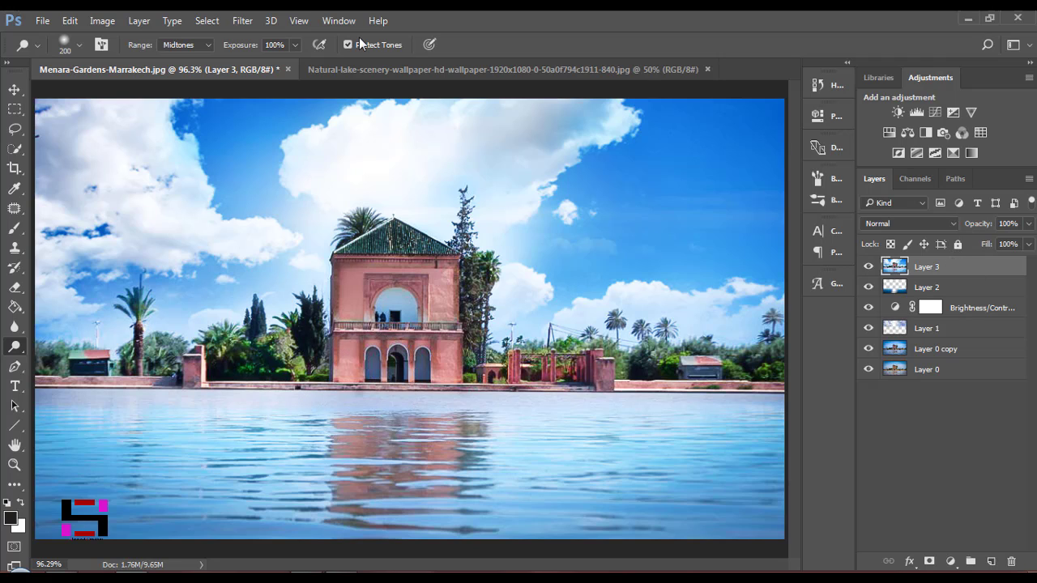
Apply Camera Raw calibration: Green Hue -16, Green Saturation +43, Blue Saturation +4, Red Hue +15
click(243, 21)
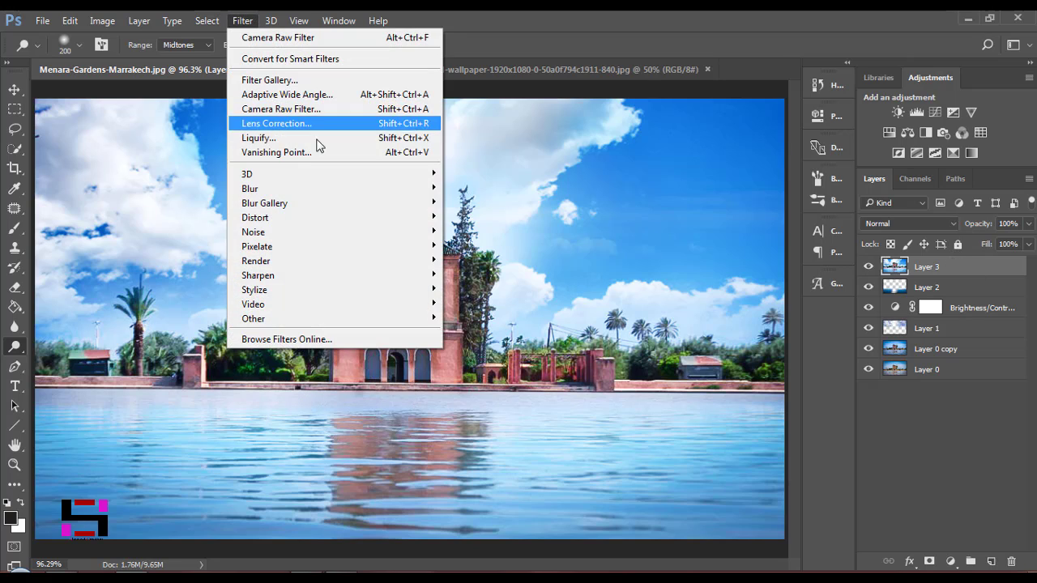
click(324, 109)
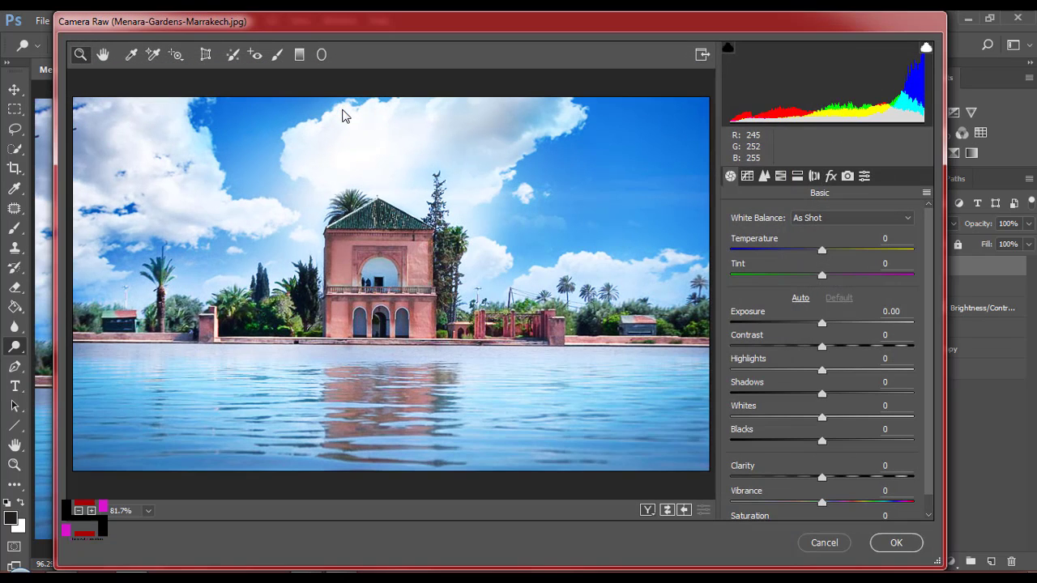
click(847, 177)
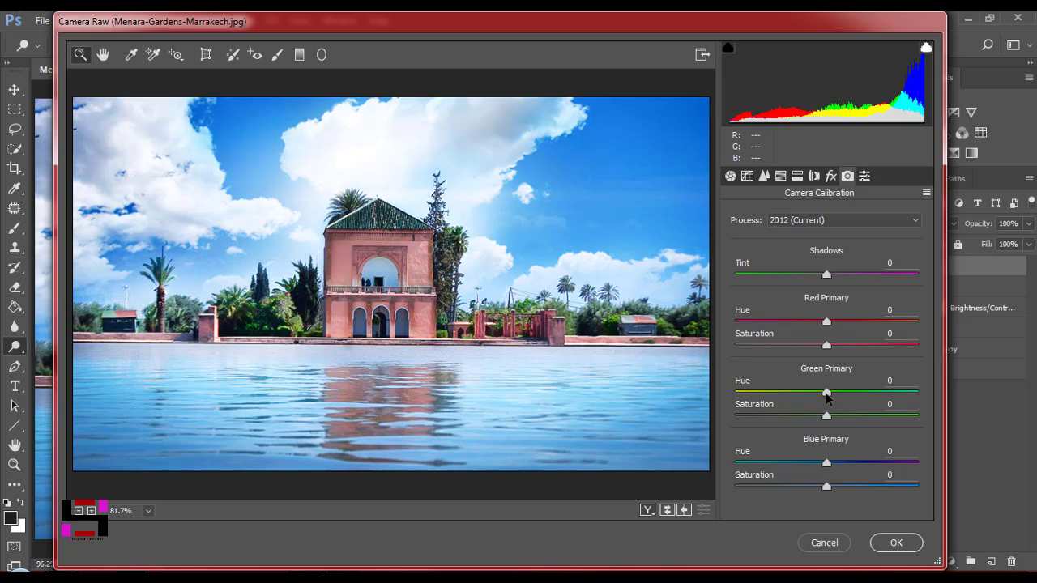
mouse_move(826, 392)
mouse_down()
mouse_move(808, 393)
mouse_move(837, 417)
mouse_up()
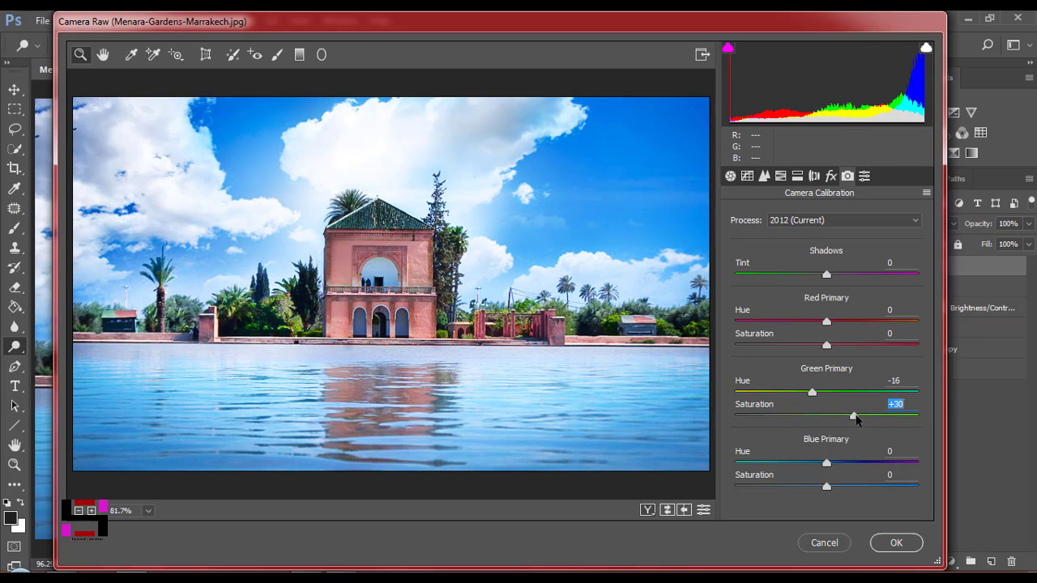
drag(836, 417, 867, 421)
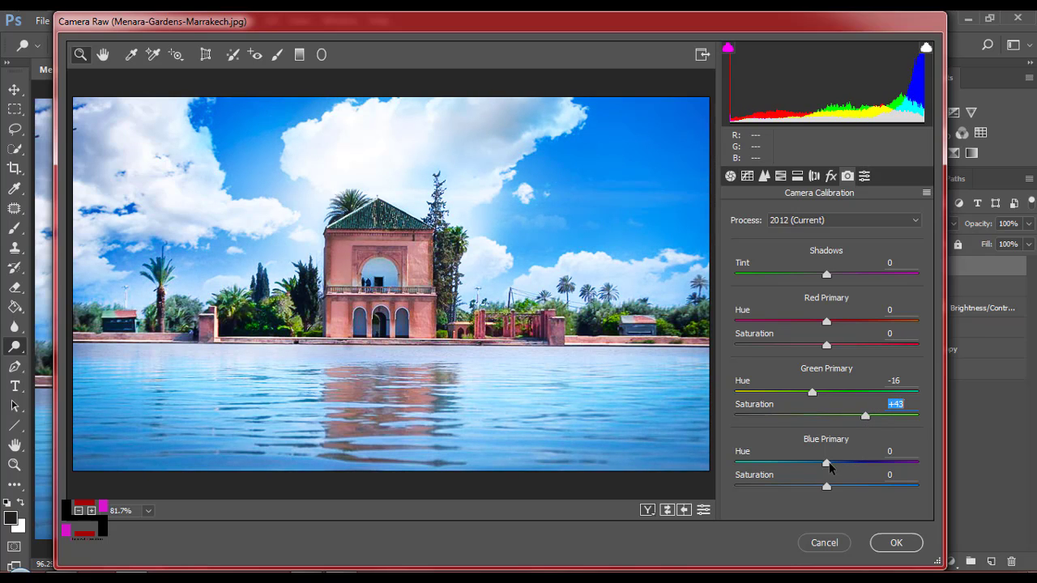
mouse_move(827, 463)
mouse_down()
mouse_move(835, 489)
mouse_move(811, 490)
mouse_move(827, 490)
mouse_up()
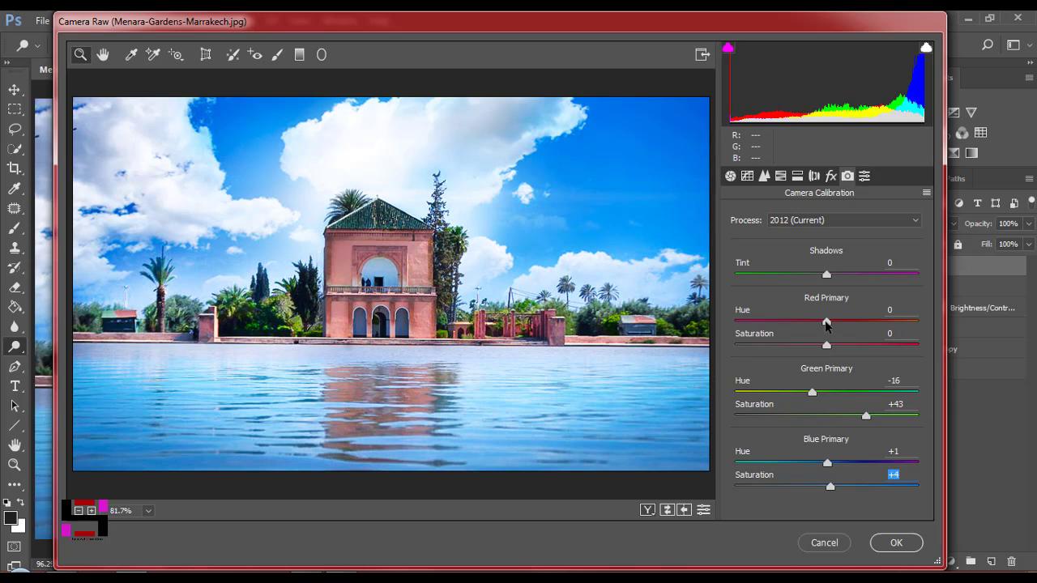
mouse_move(826, 324)
mouse_down()
mouse_move(852, 326)
mouse_move(826, 325)
mouse_move(839, 324)
mouse_up()
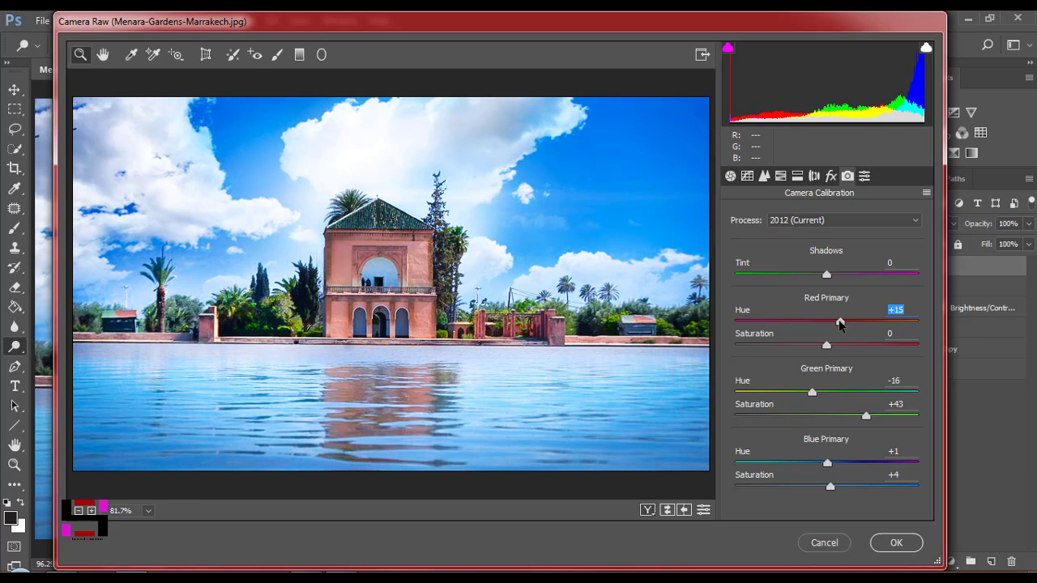
click(905, 547)
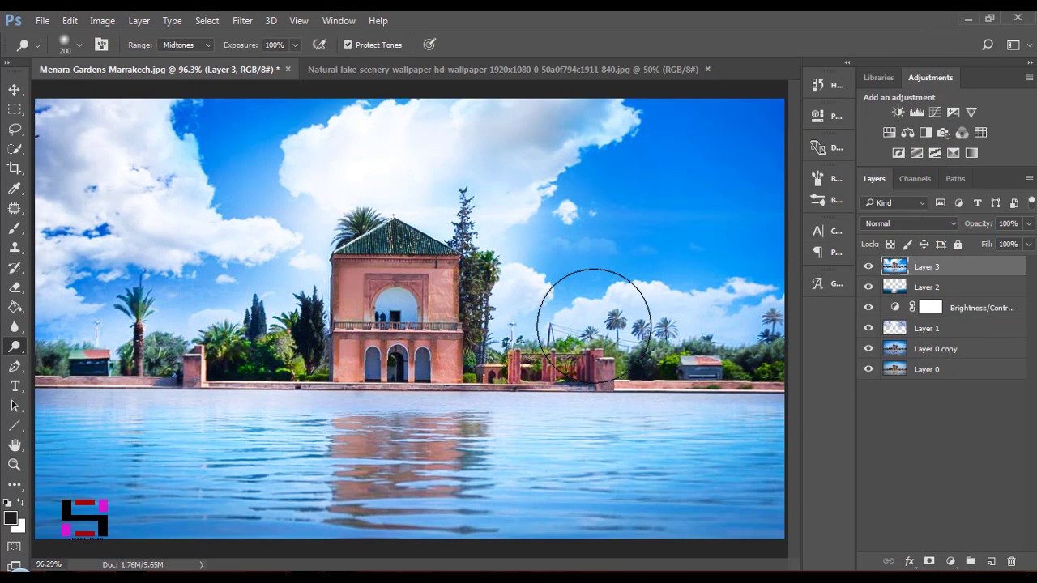
Close the lake scenery image and reselect Layer 3
click(900, 392)
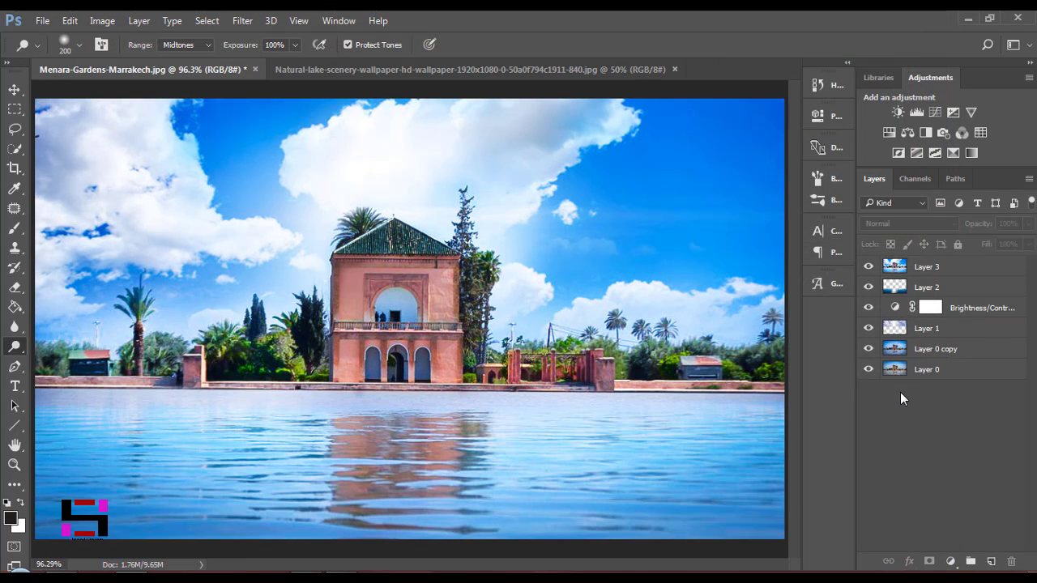
click(384, 70)
click(675, 70)
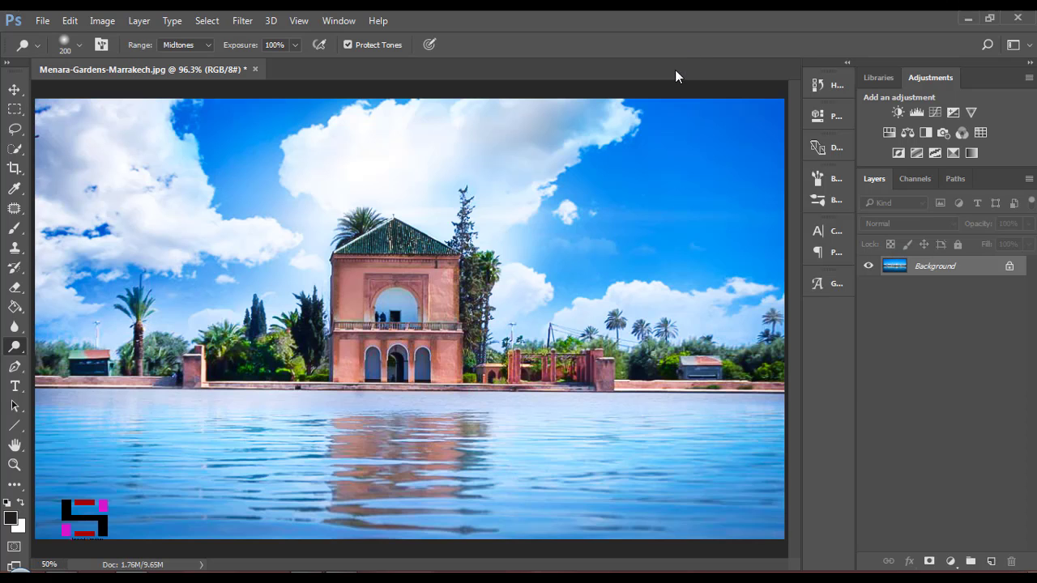
click(957, 270)
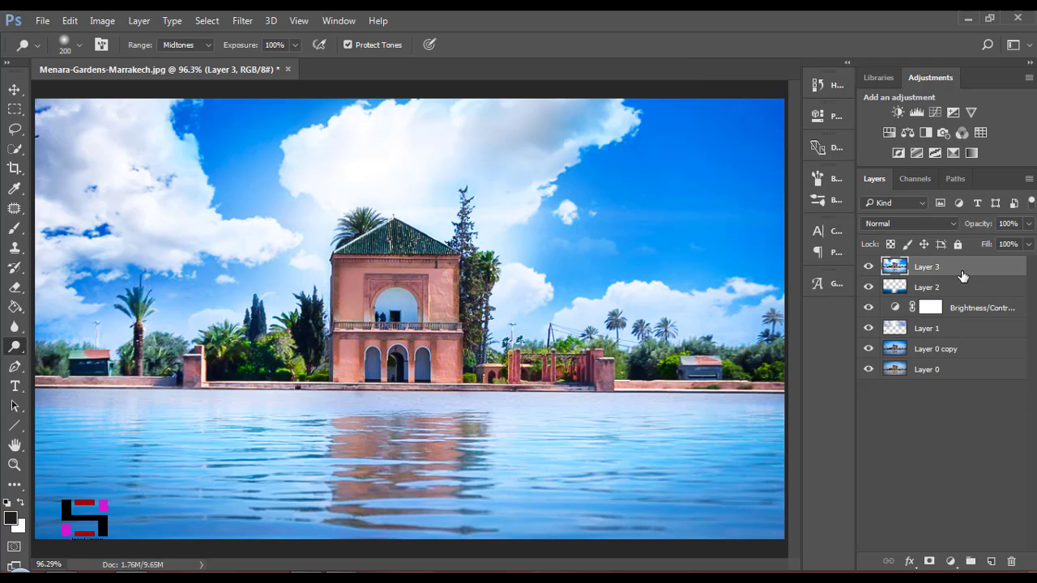
Add a Brightness/Contrast adjustment layer above Layer 3 at Brightness -7 and Contrast -5
click(897, 112)
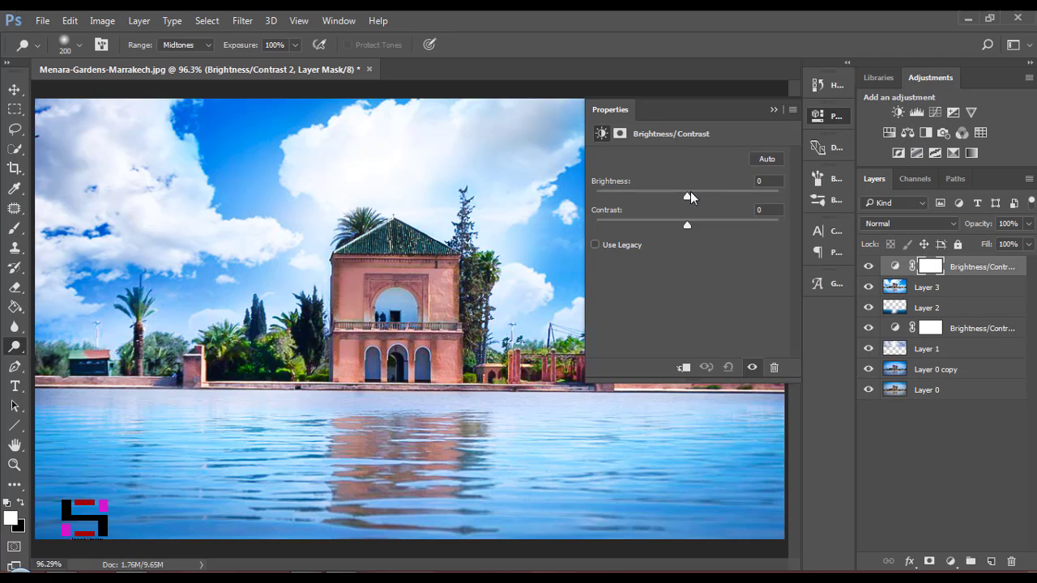
mouse_move(696, 196)
mouse_down()
mouse_move(713, 196)
mouse_move(682, 198)
mouse_move(673, 225)
mouse_up()
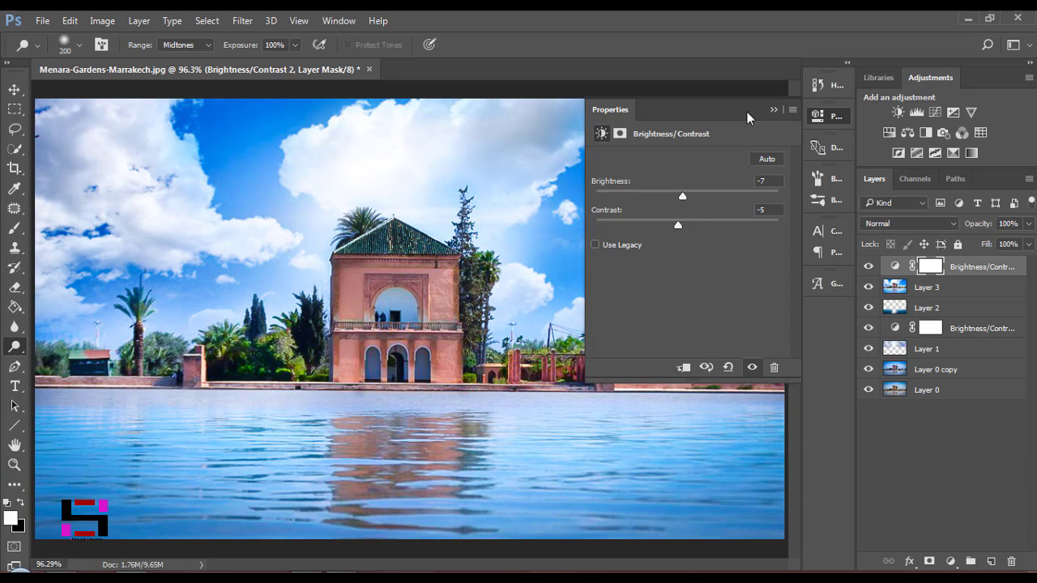
click(774, 109)
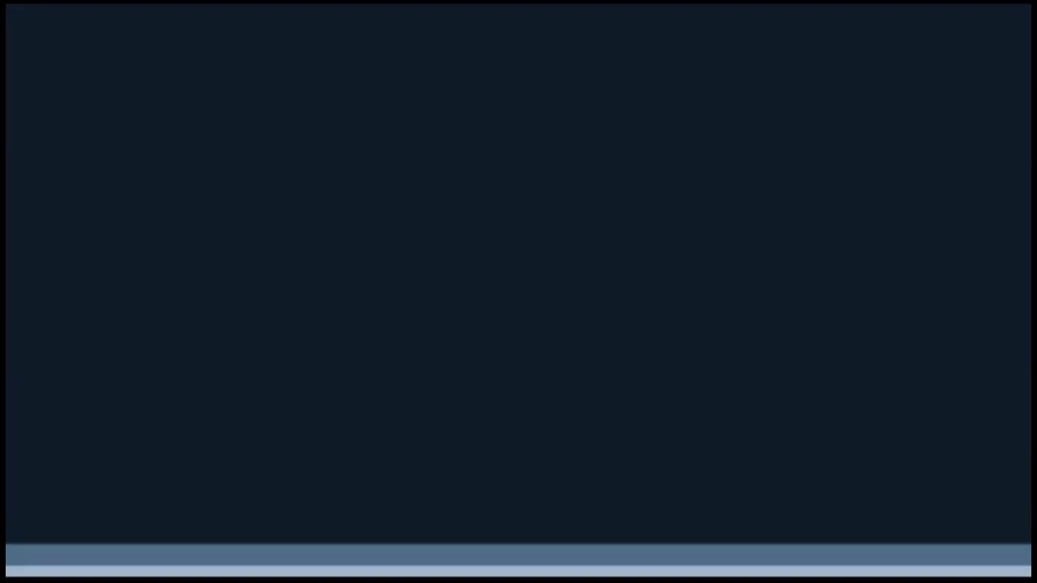